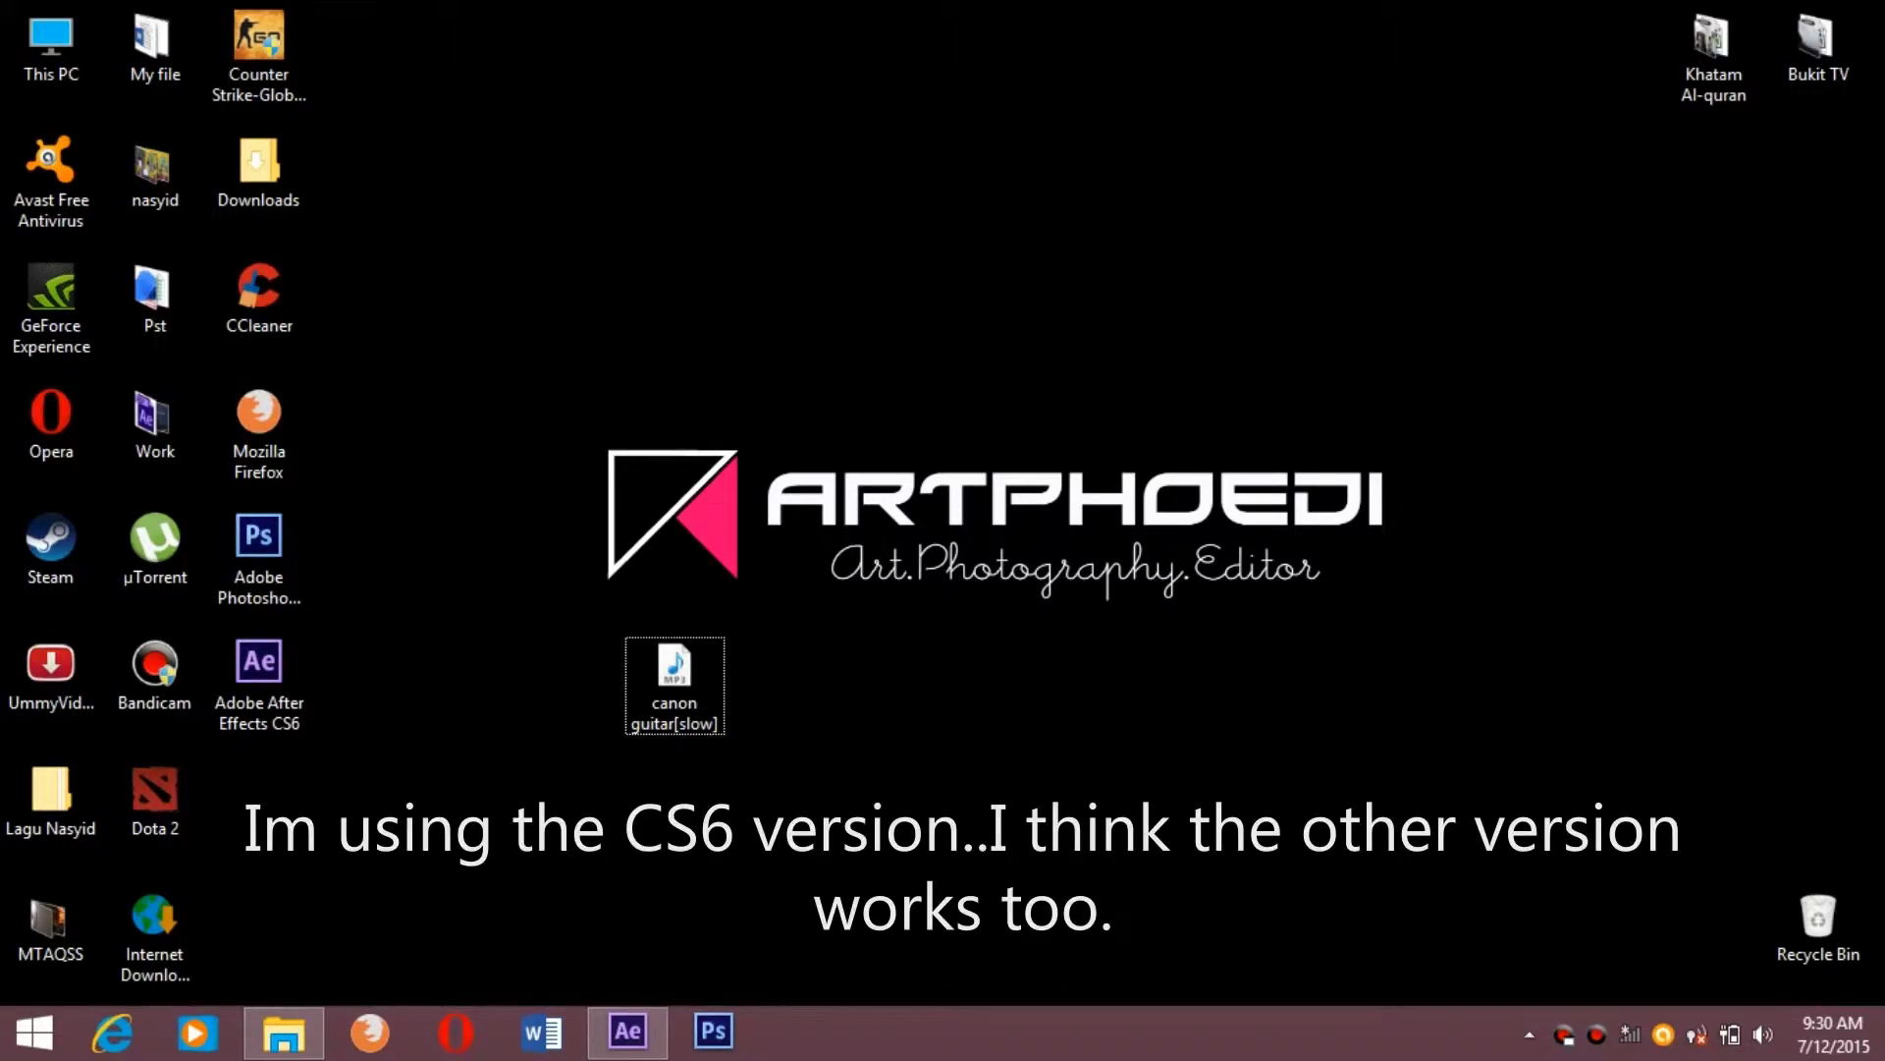
Import canon guitar[slow].mp3 from the desktop into the Project panel
{"action": "left_click", "coordinate": [674, 678]}
{"action": "left_click_drag", "start_coordinate": [675, 678], "coordinate": [633, 1031]}
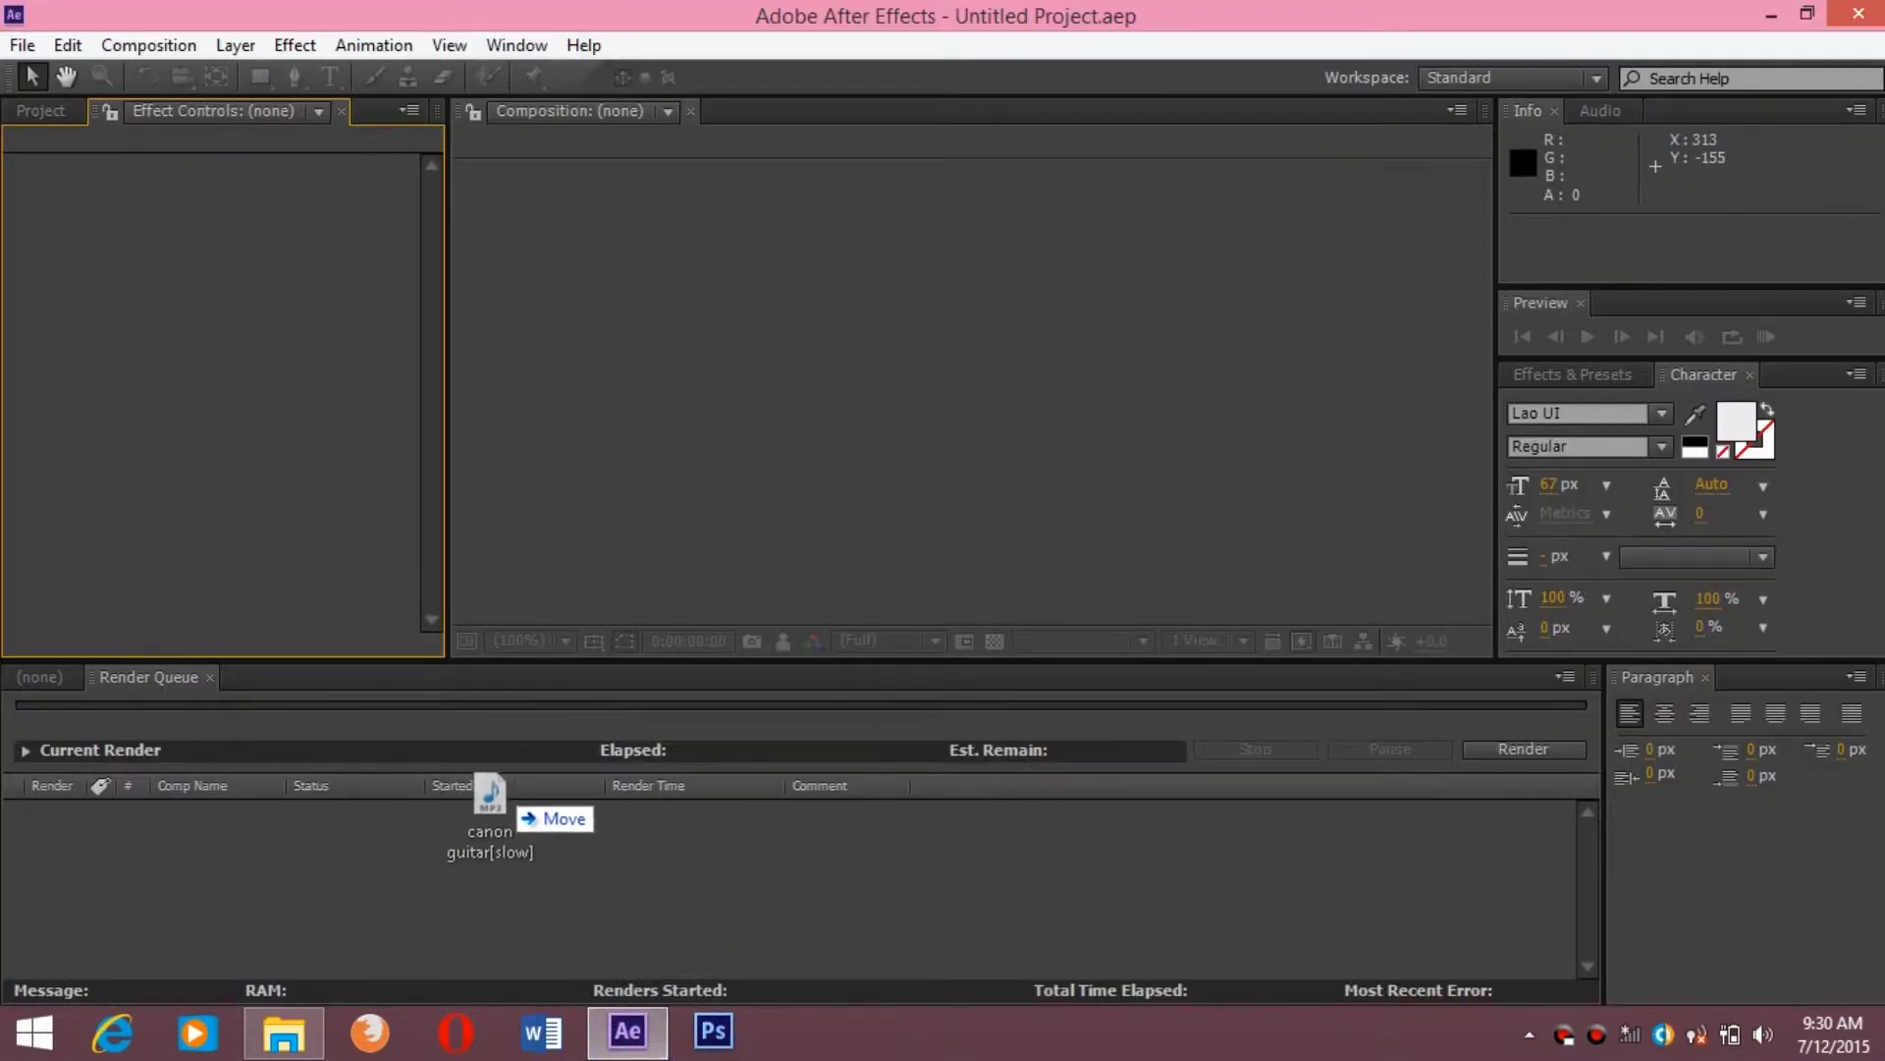
{"action": "left_click_drag", "start_coordinate": [633, 1031], "coordinate": [197, 299]}
{"action": "left_click", "coordinate": [40, 110]}
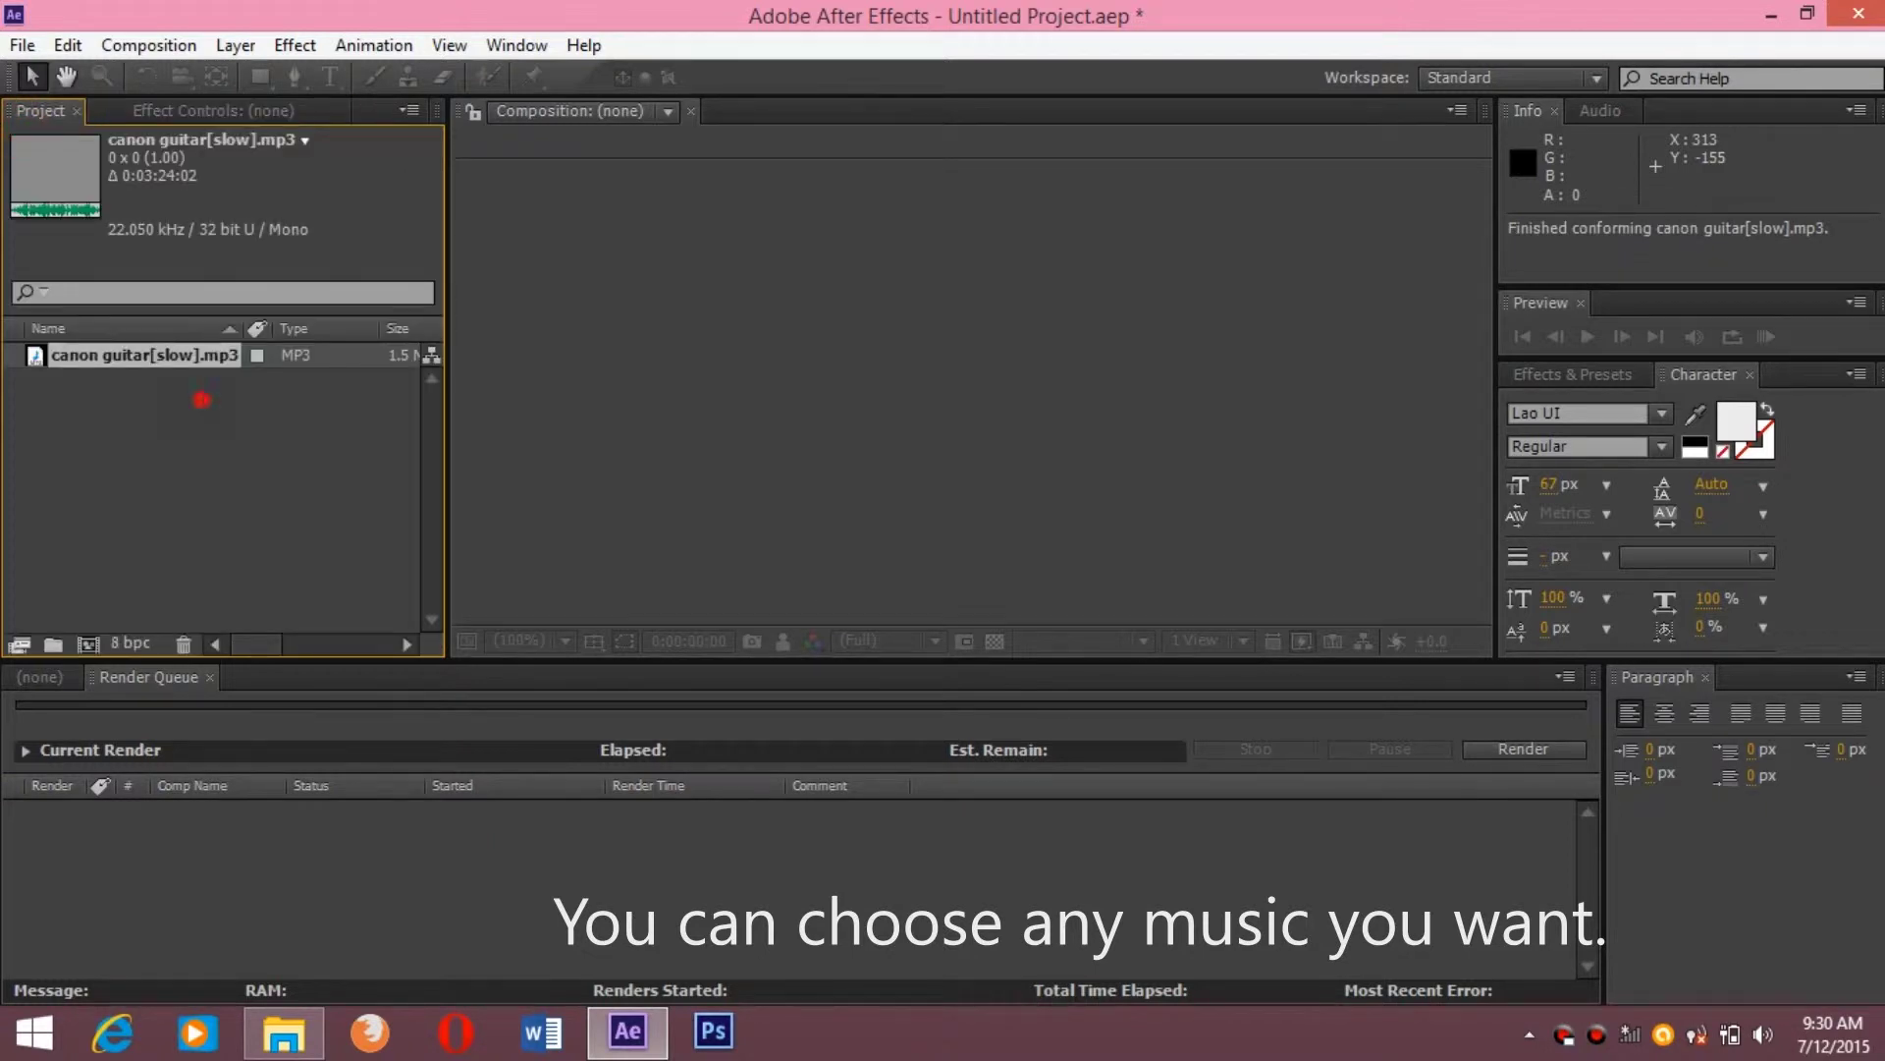
Build a 1920x1080 composition named canon guitar[slow] from the MP3
{"action": "left_click", "coordinate": [193, 399]}
{"action": "left_click", "coordinate": [159, 355]}
{"action": "left_click_drag", "start_coordinate": [159, 355], "coordinate": [89, 643]}
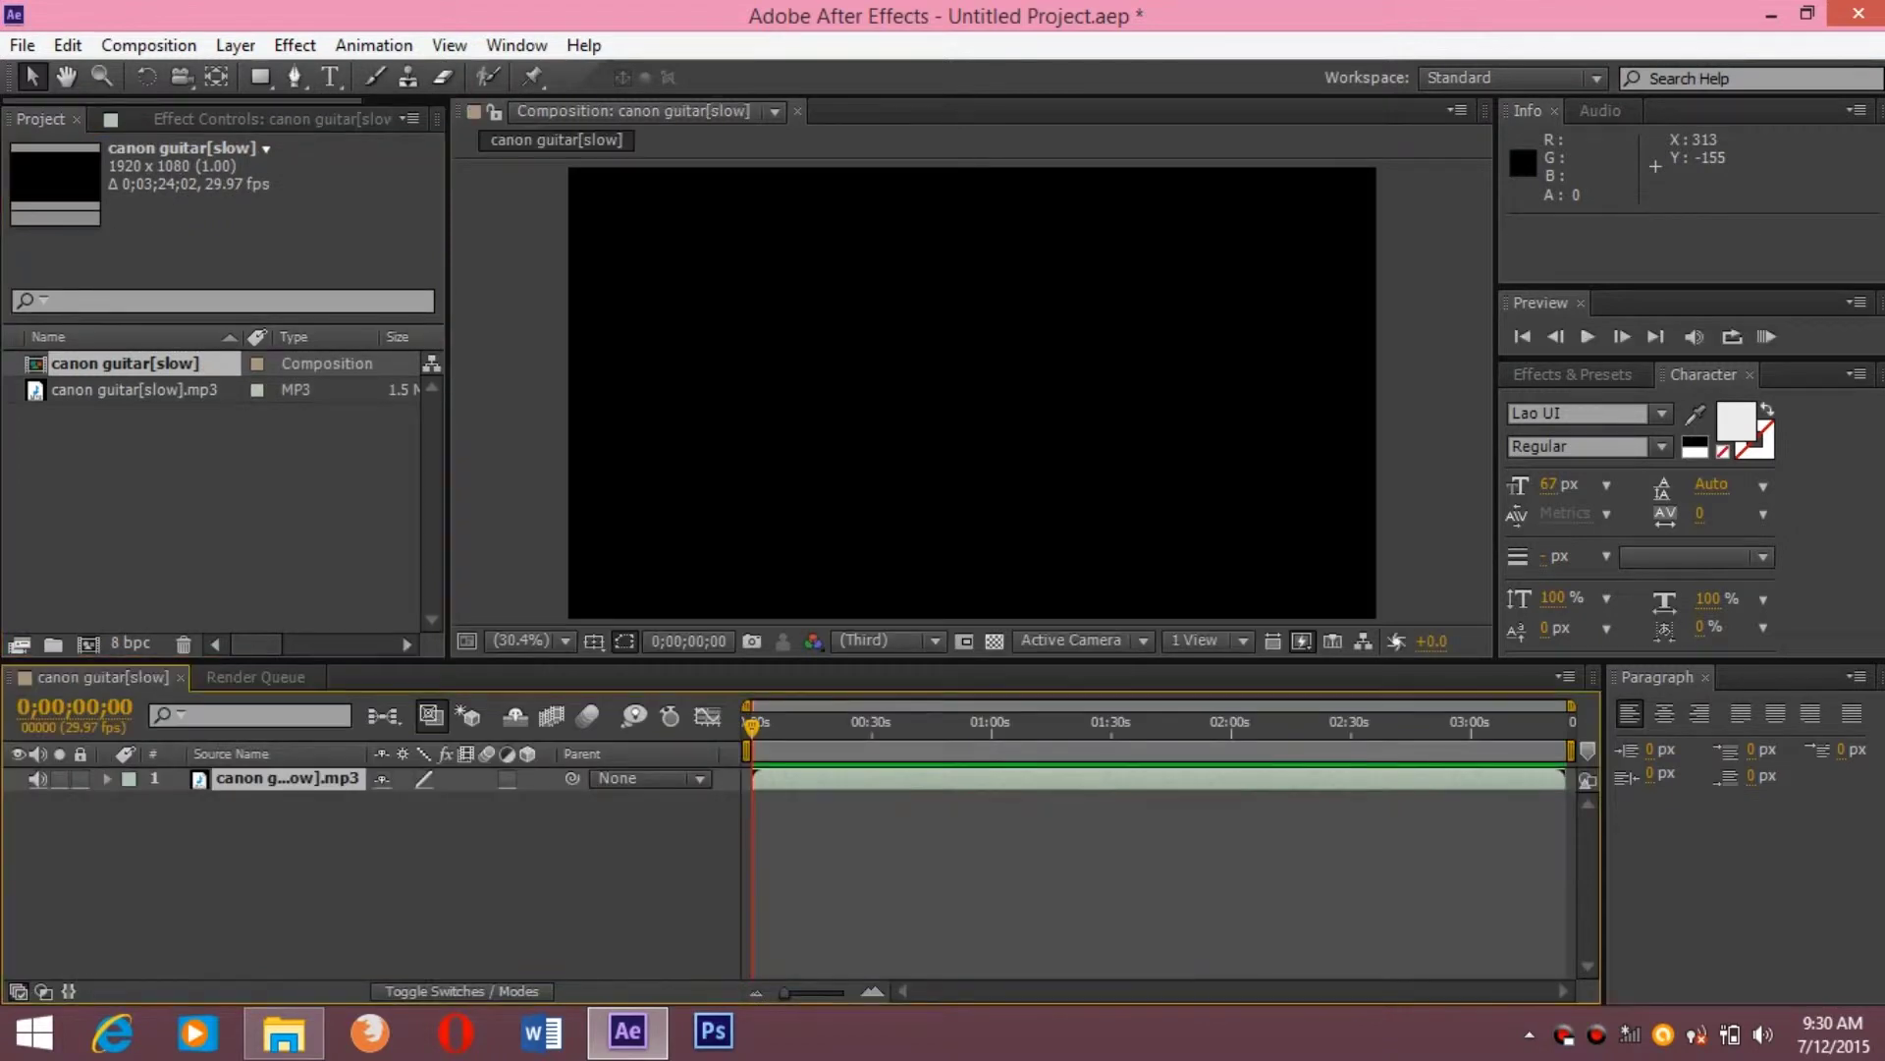
{"action": "left_click", "coordinate": [224, 834]}
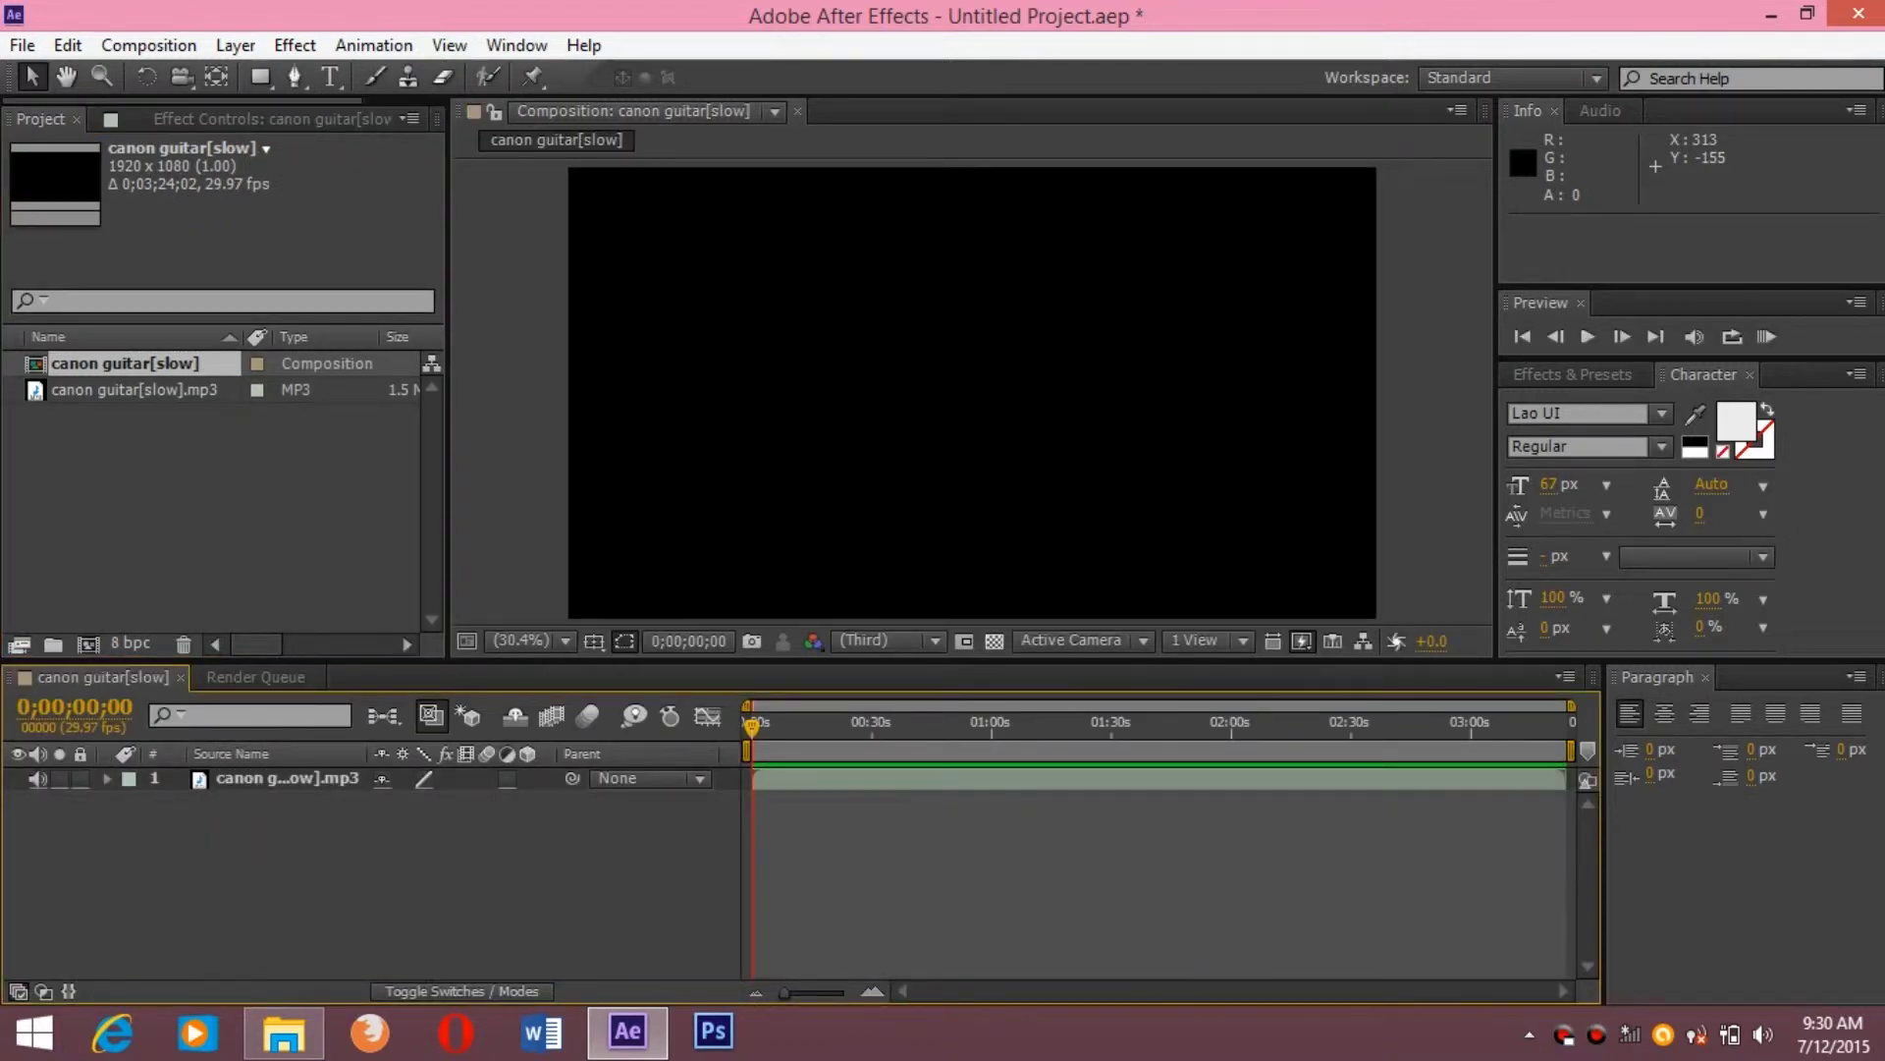
Add a 1920x1080 black solid, Black Solid 1, above the audio layer via New > Solid
{"action": "left_click", "coordinate": [363, 847]}
{"action": "right_click", "coordinate": [294, 829]}
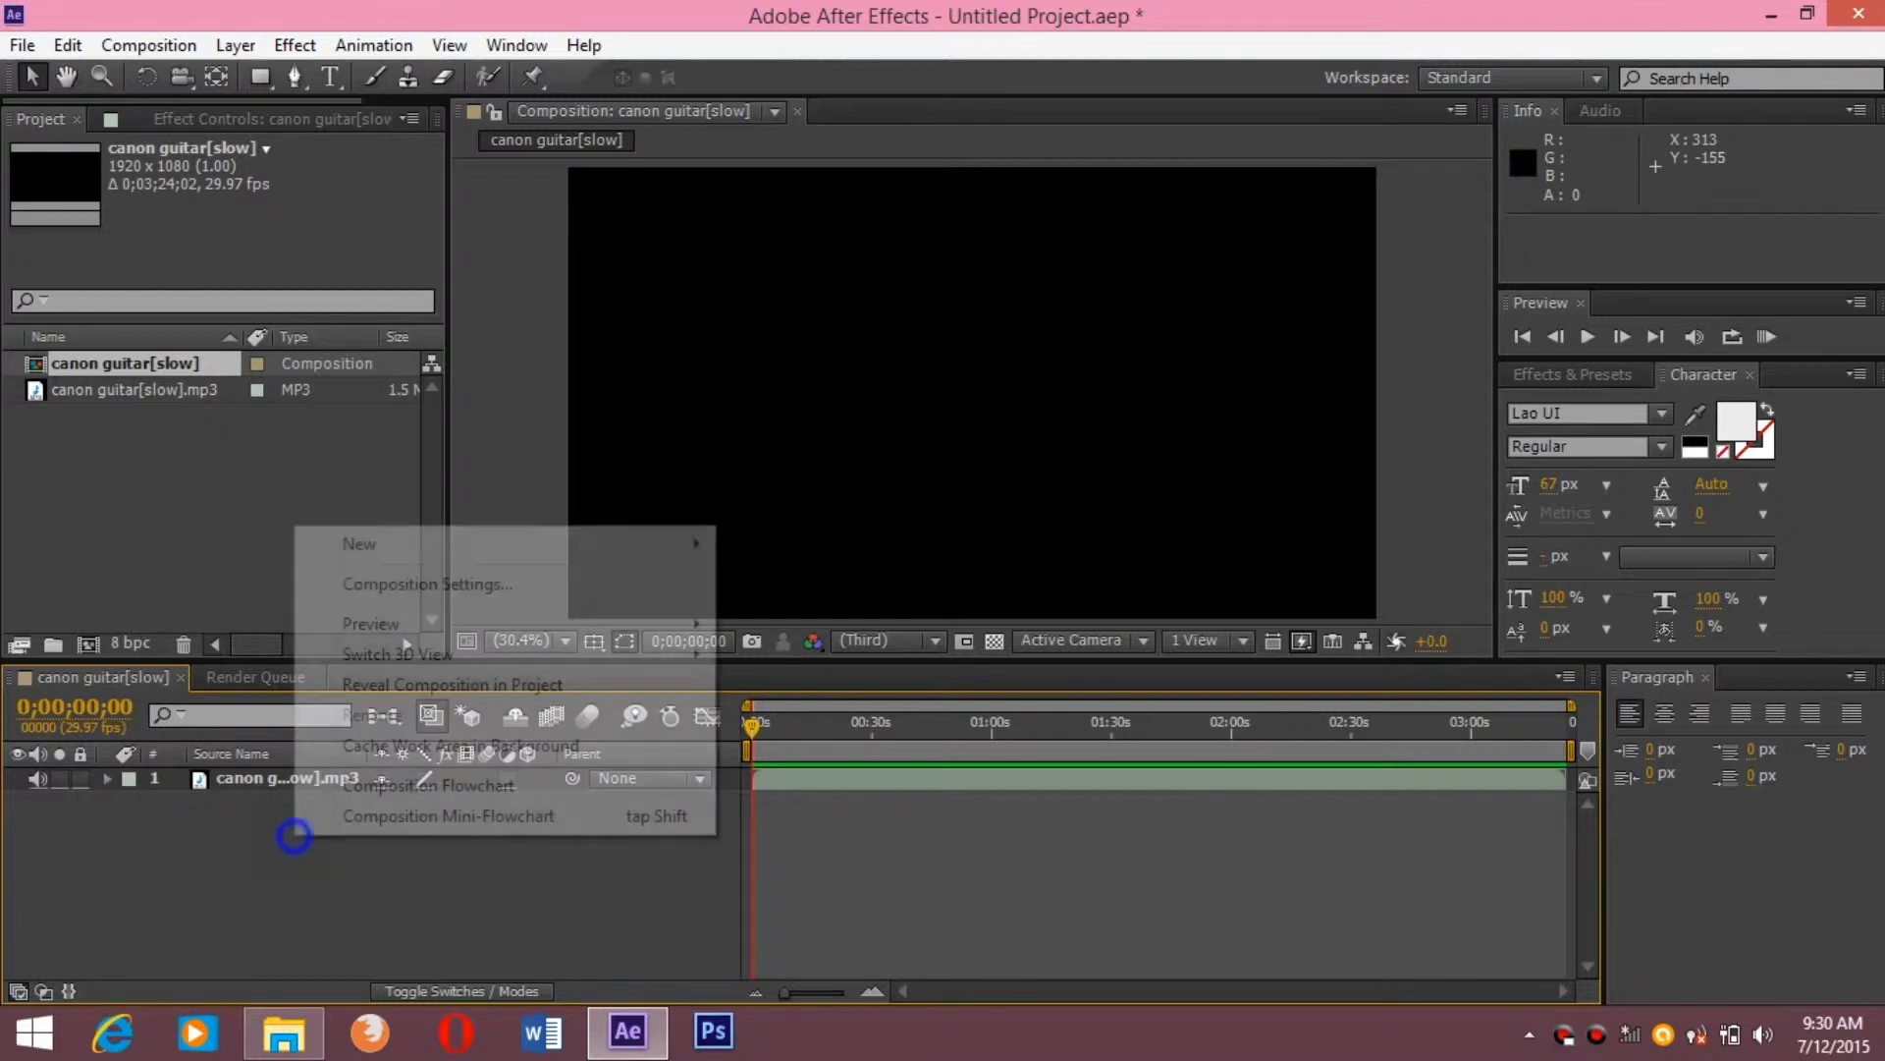
{"action": "mouse_move", "coordinate": [393, 544]}
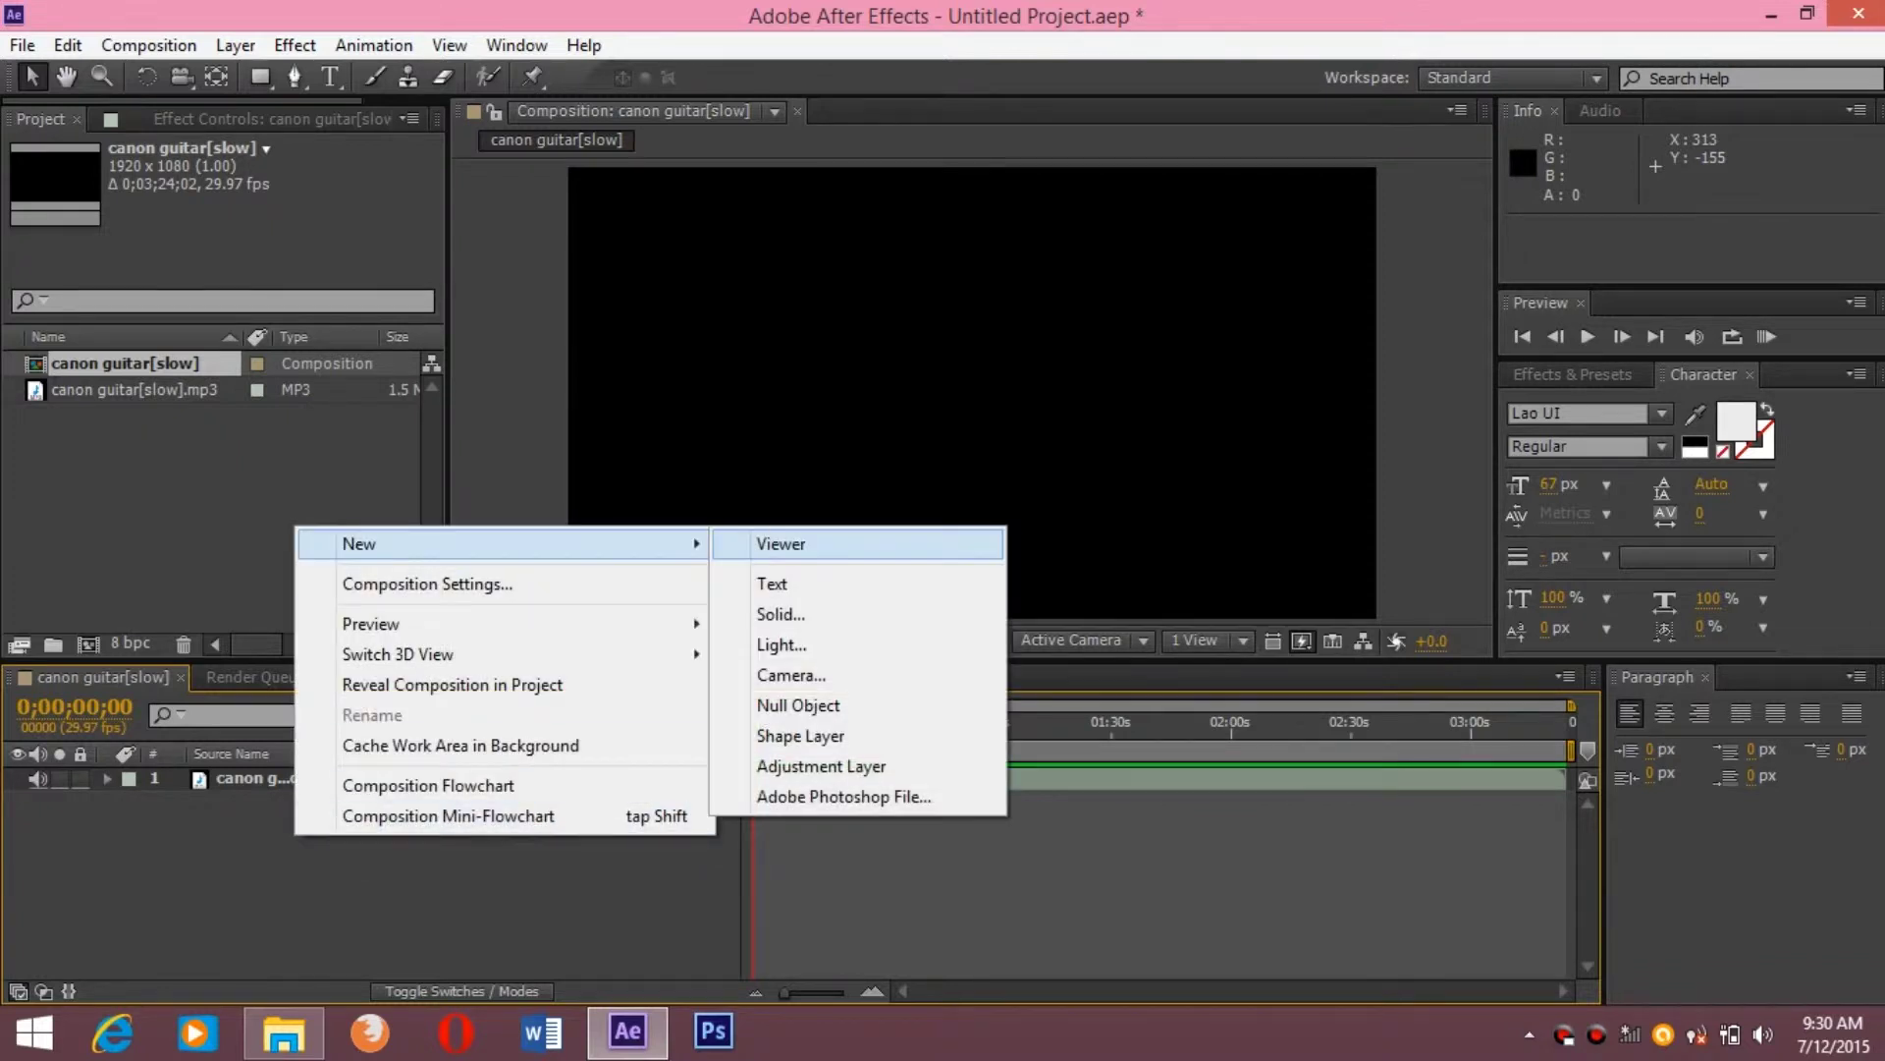
{"action": "left_click", "coordinate": [823, 616]}
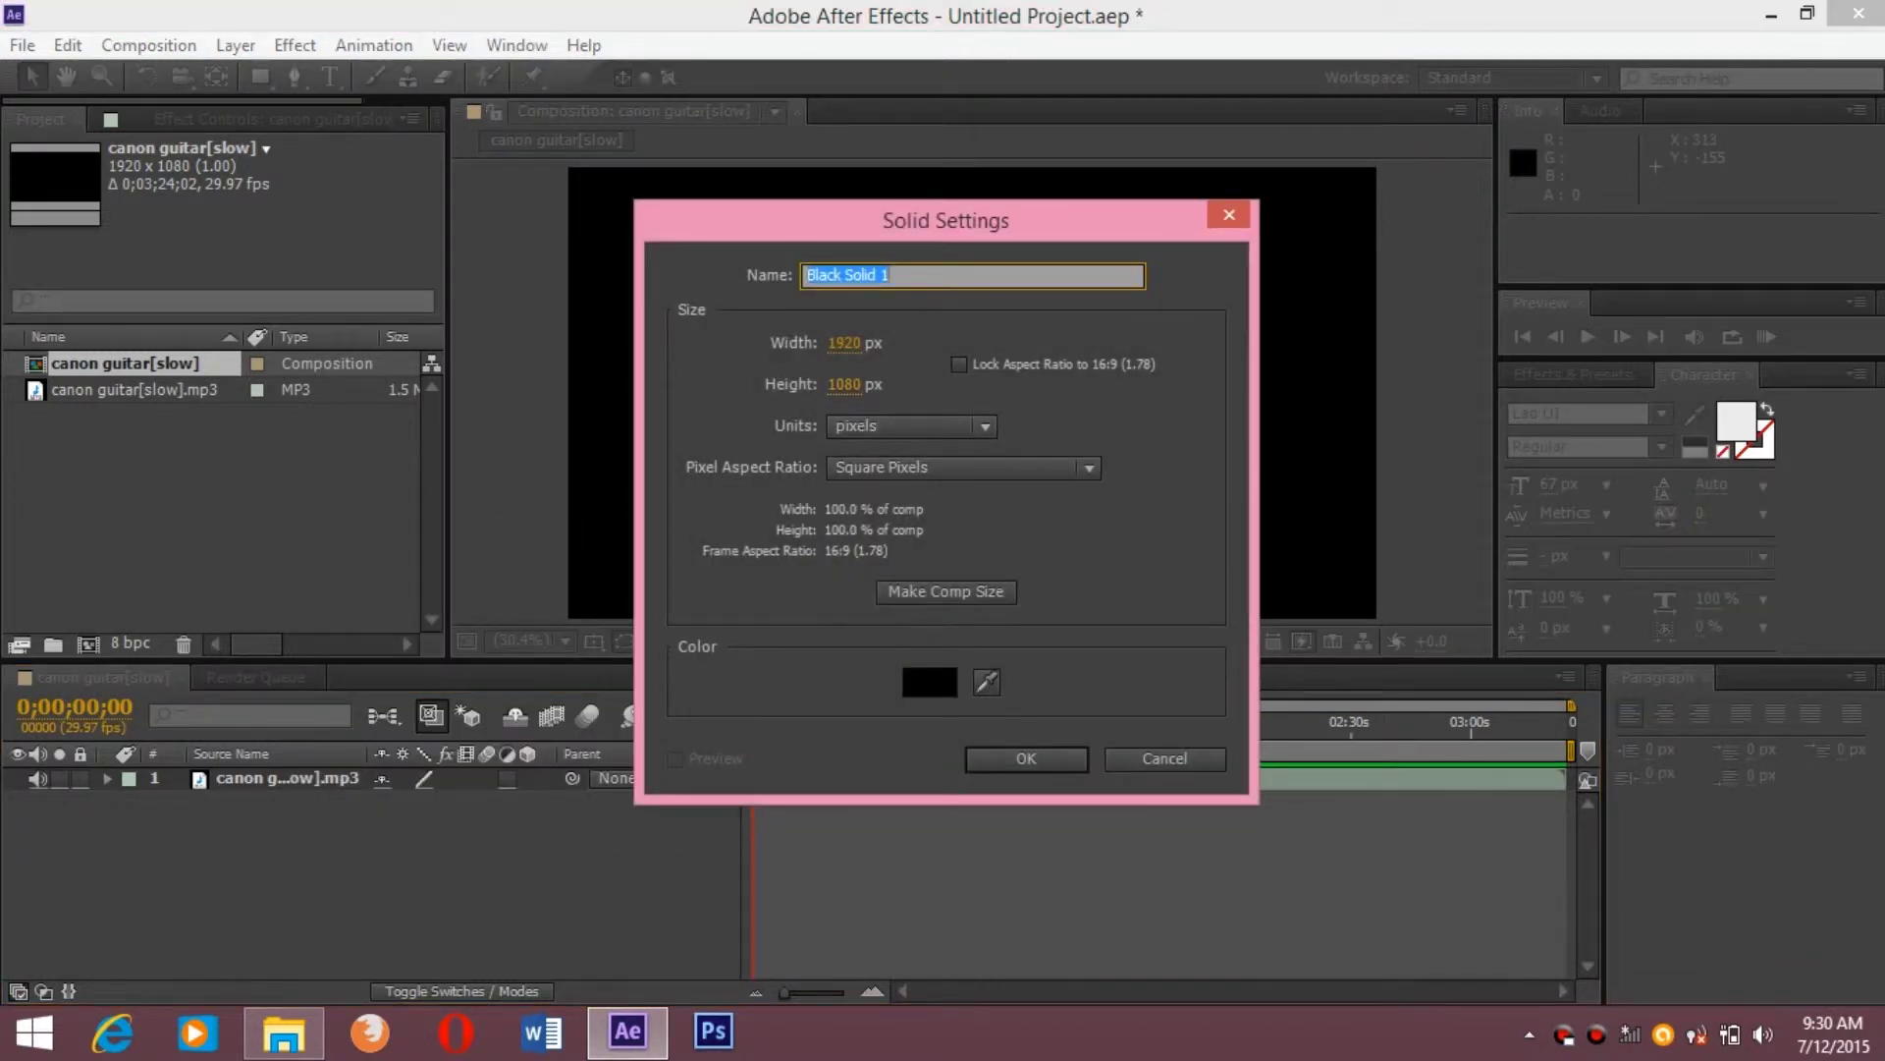
{"action": "left_click", "coordinate": [1026, 758]}
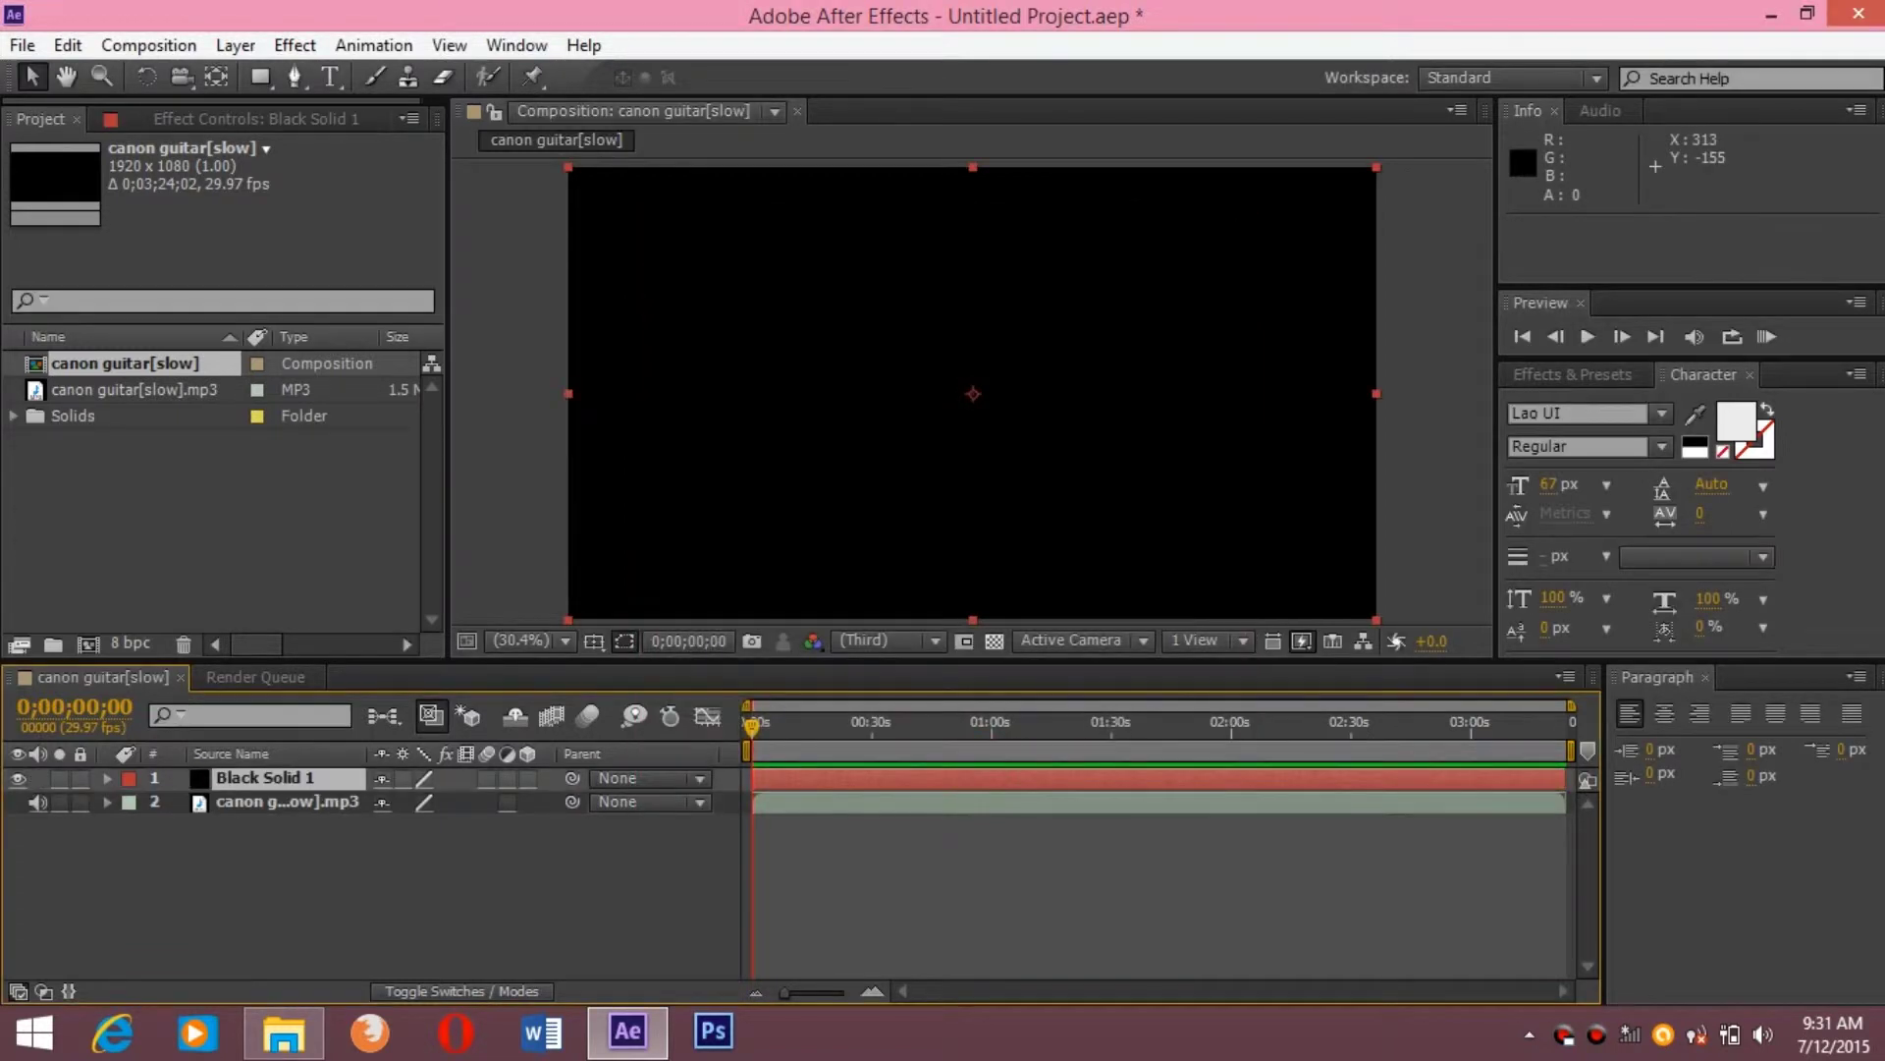
{"action": "left_click", "coordinate": [565, 840]}
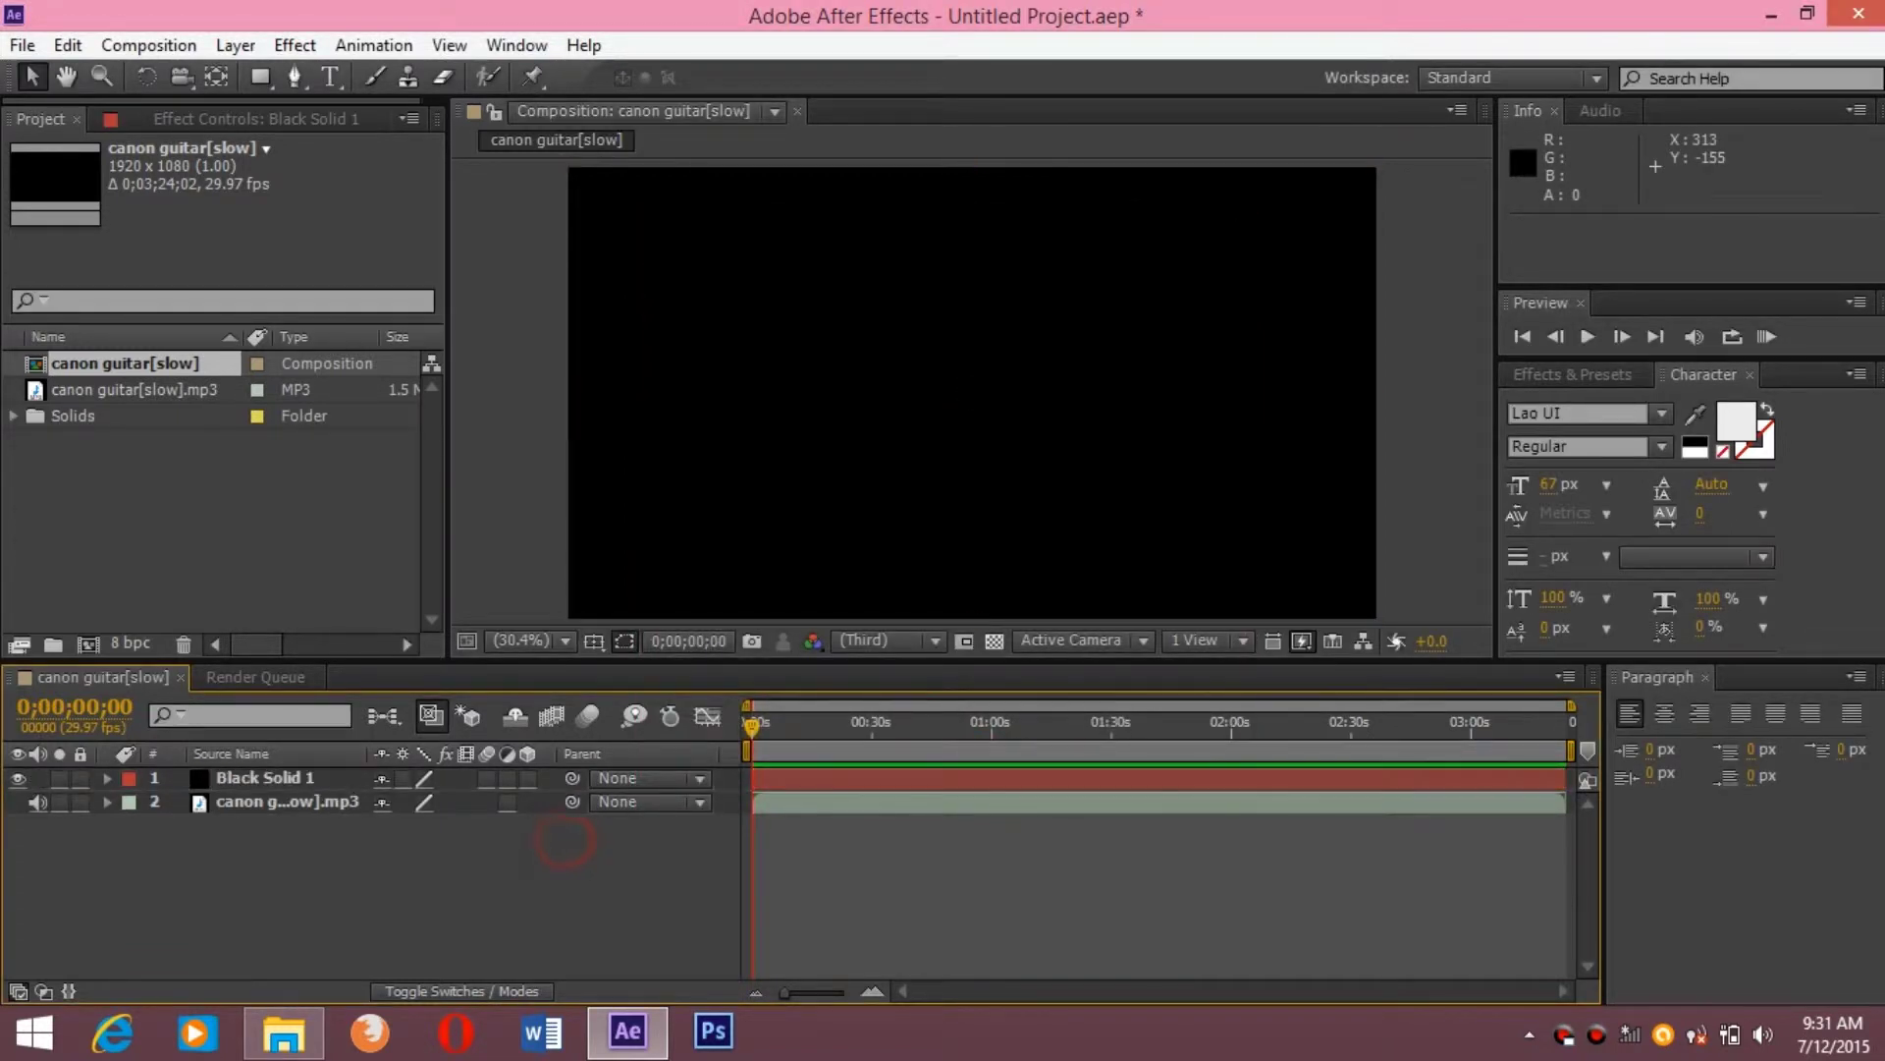
Select Black Solid 1 and apply Effect > Generate > Audio Spectrum
{"action": "left_click", "coordinate": [285, 44]}
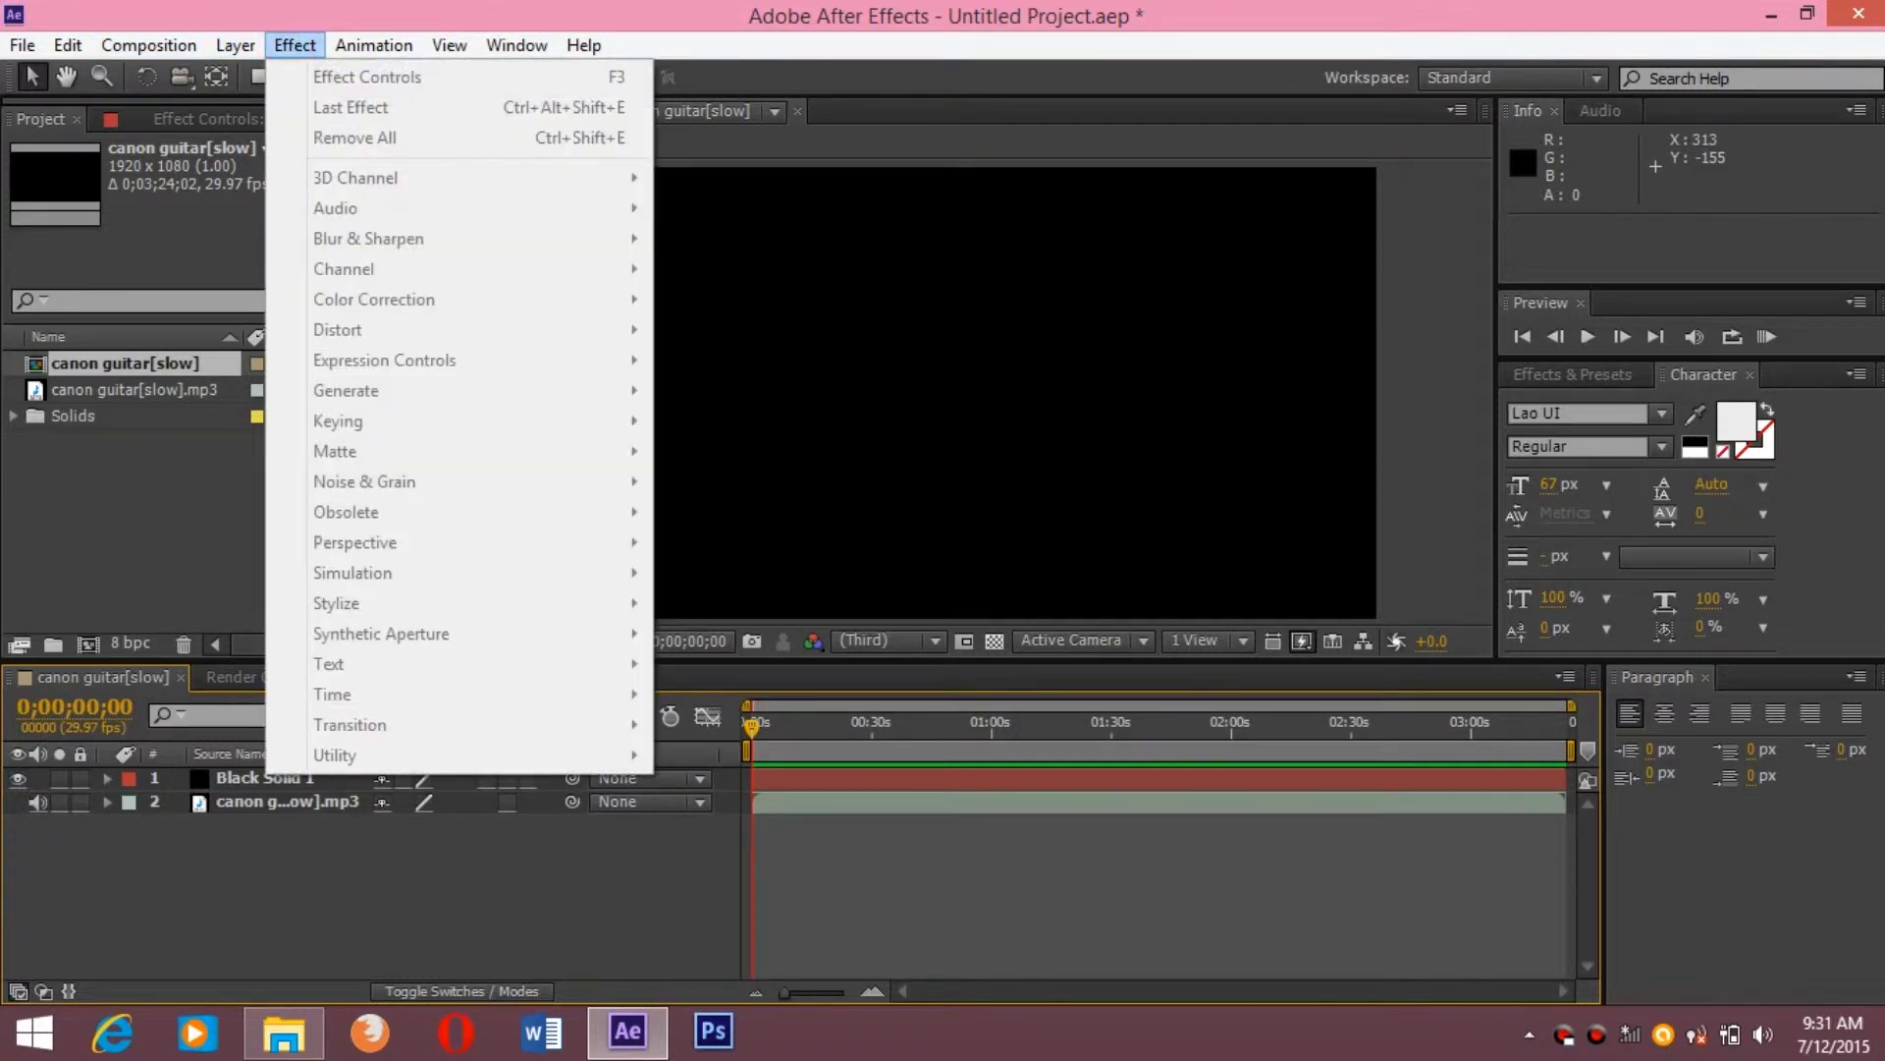
{"action": "left_click", "coordinate": [226, 770]}
{"action": "left_click", "coordinate": [260, 776]}
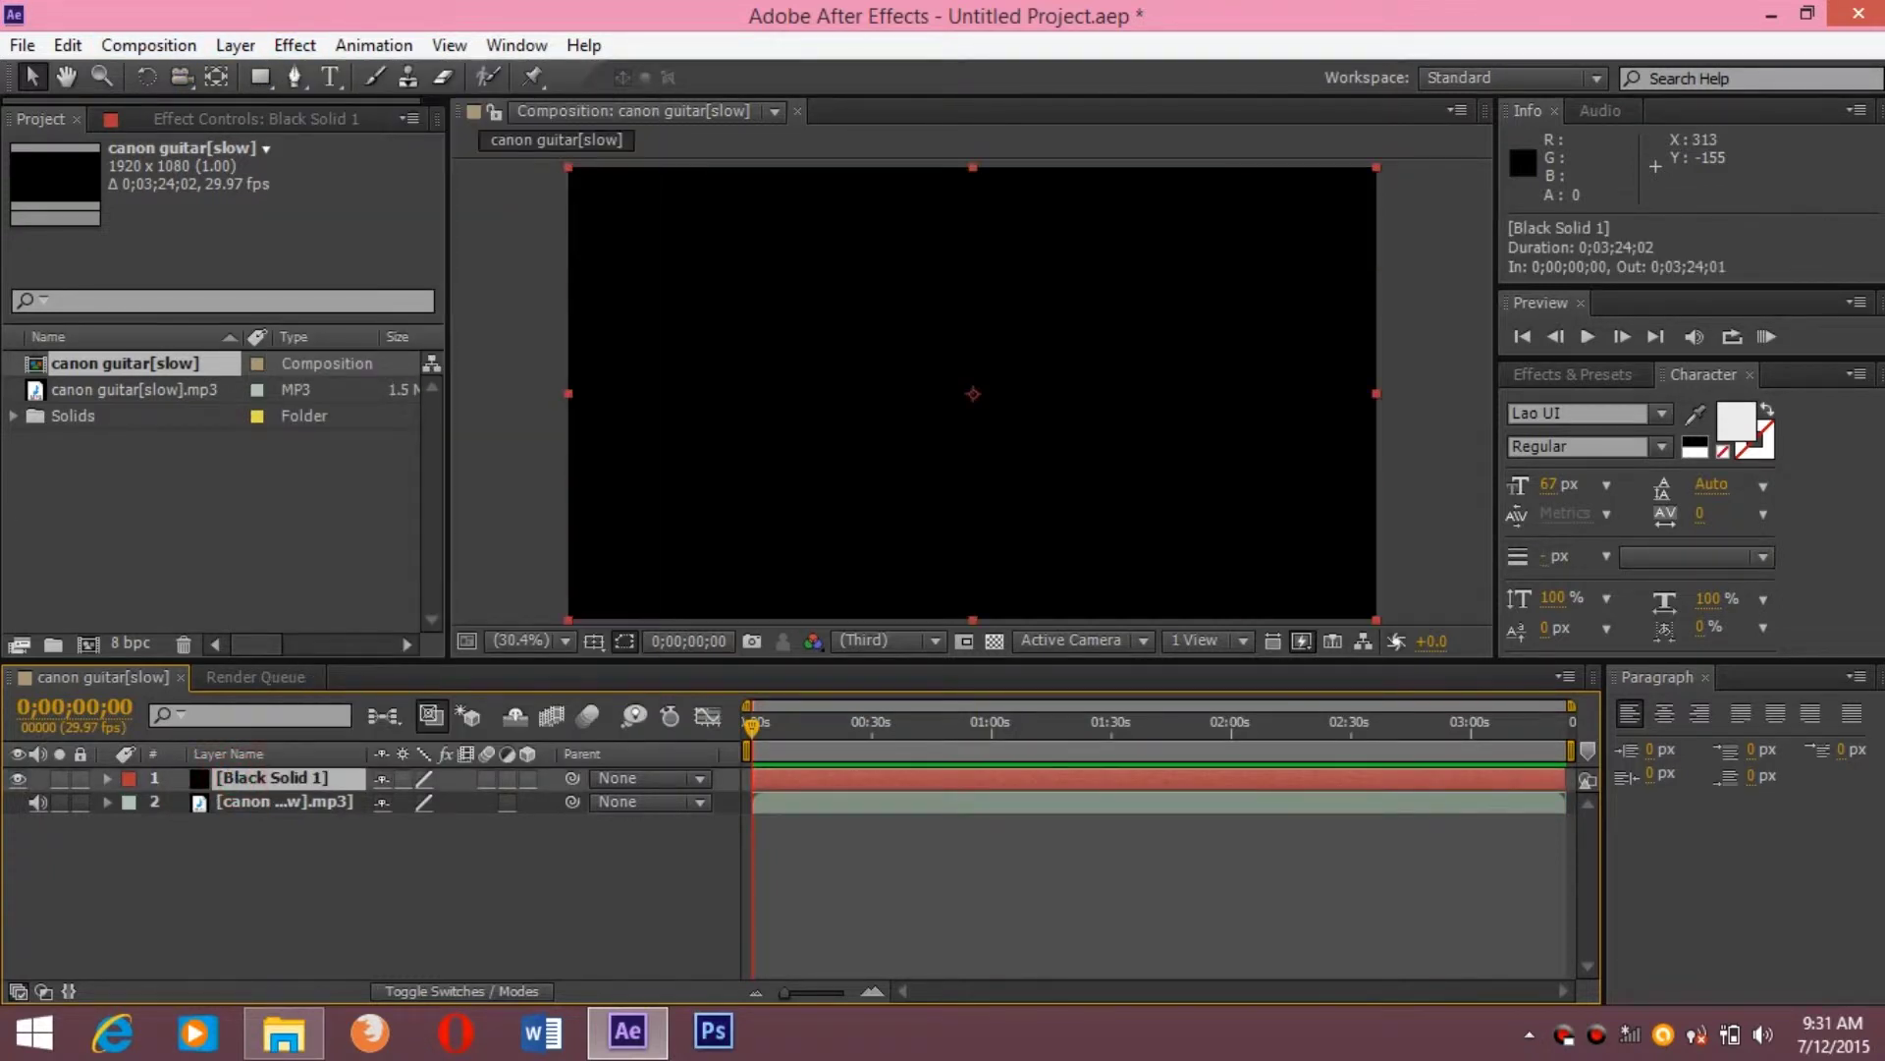
{"action": "left_click", "coordinate": [294, 46]}
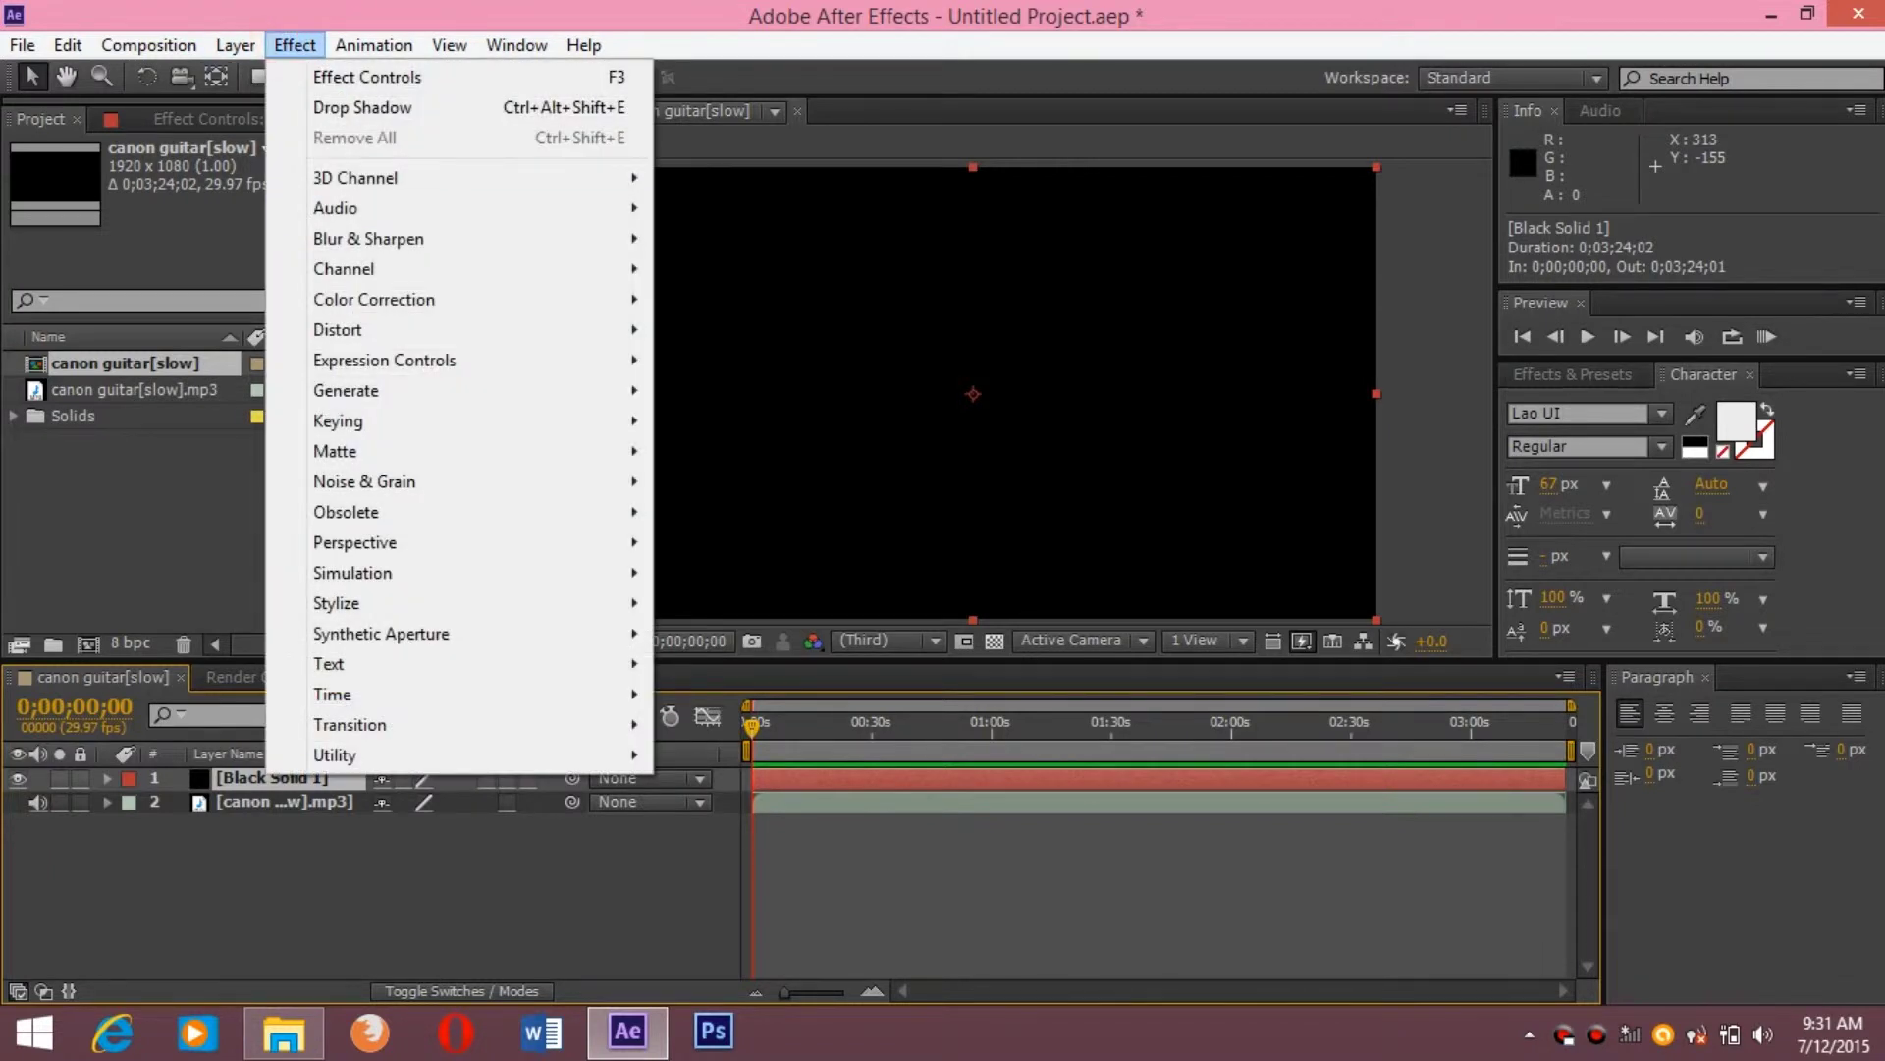
{"action": "mouse_move", "coordinate": [346, 390]}
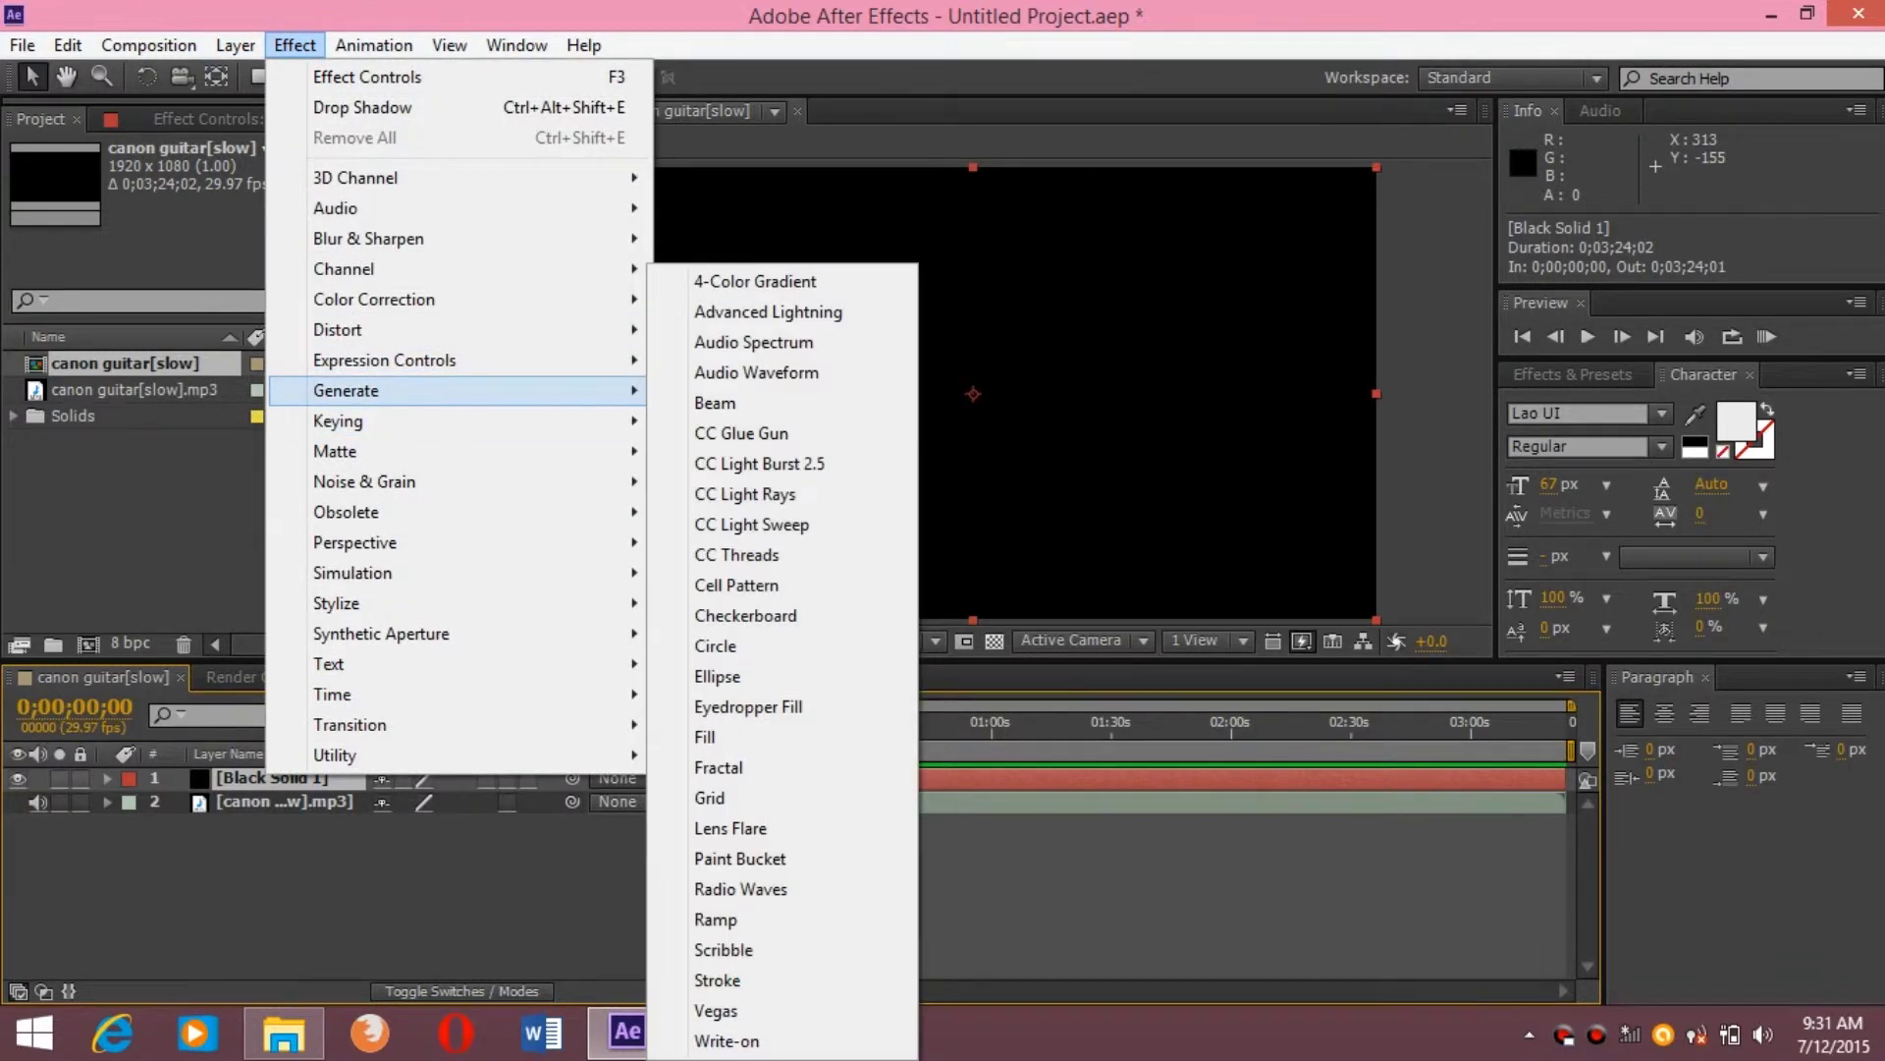
{"action": "left_click", "coordinate": [753, 342]}
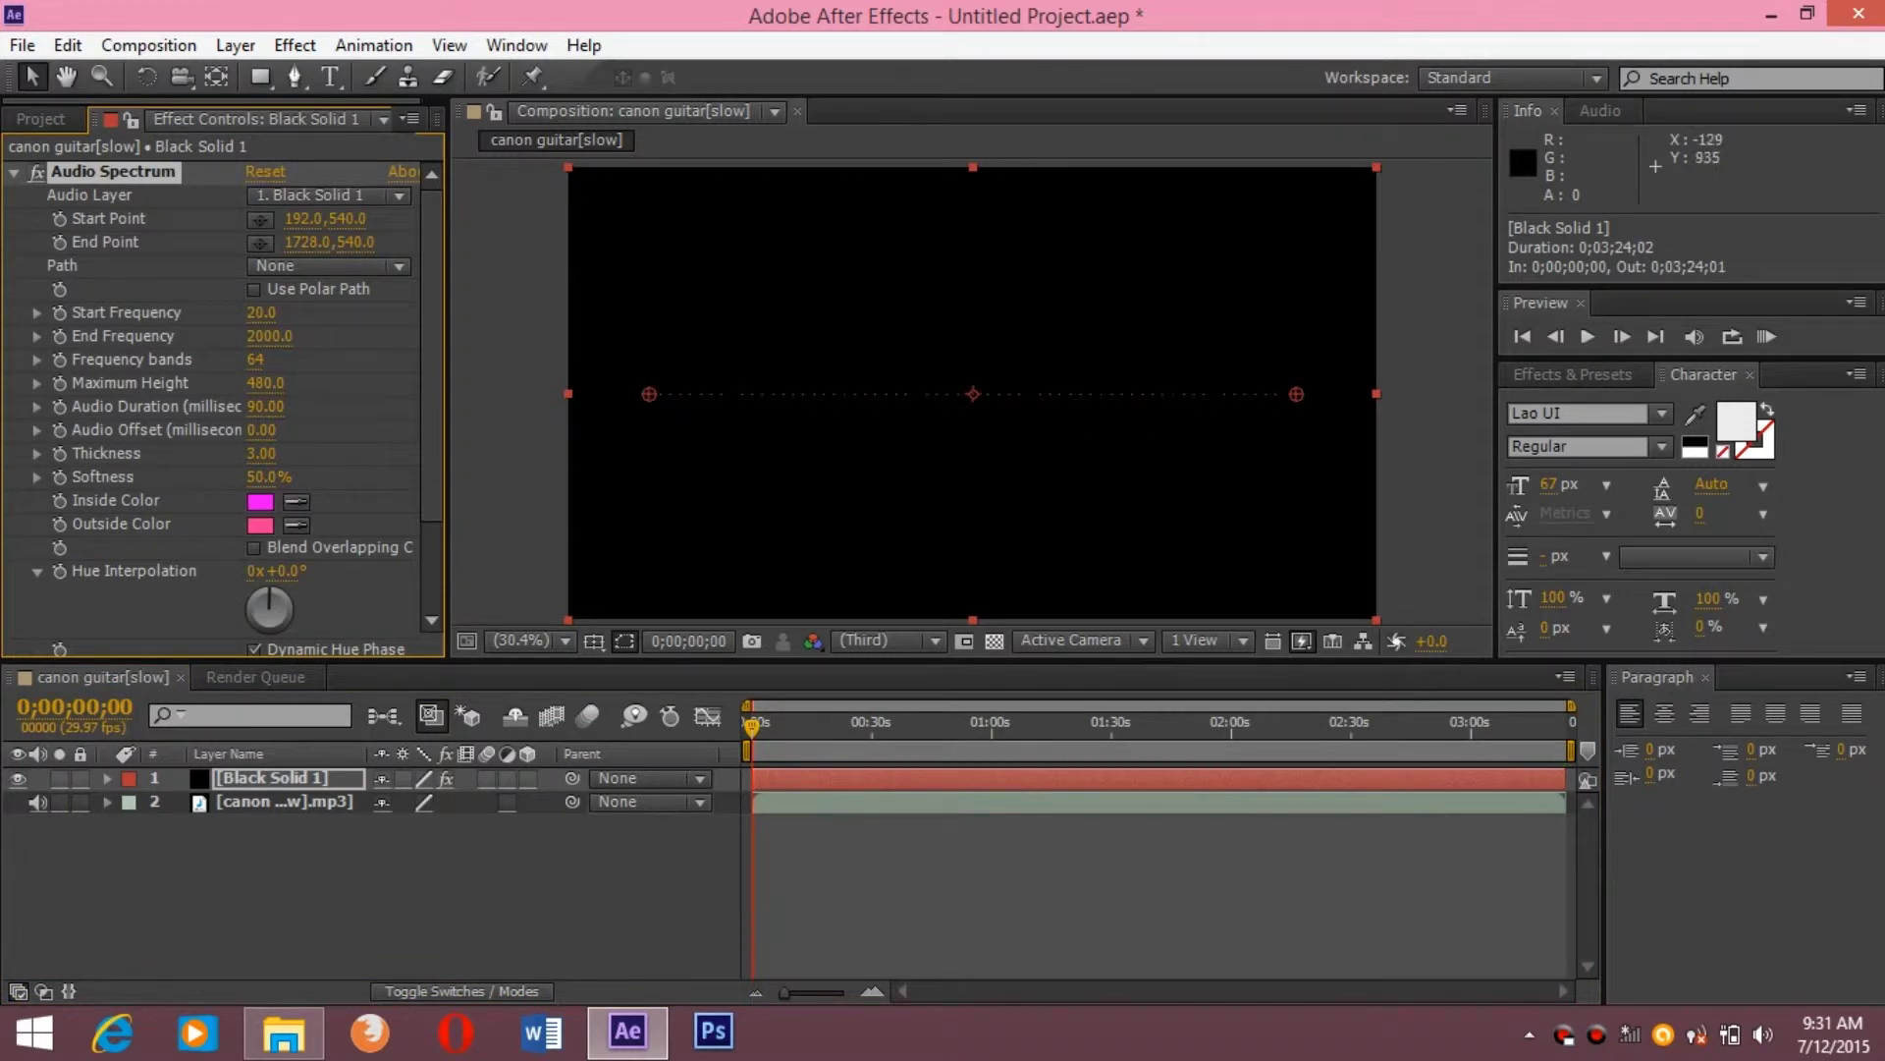
Set Audio Layer to canon guitar[slow].mp3, Start Point X -21, End Point X 1940, then RAM-preview
{"action": "left_click", "coordinate": [327, 194]}
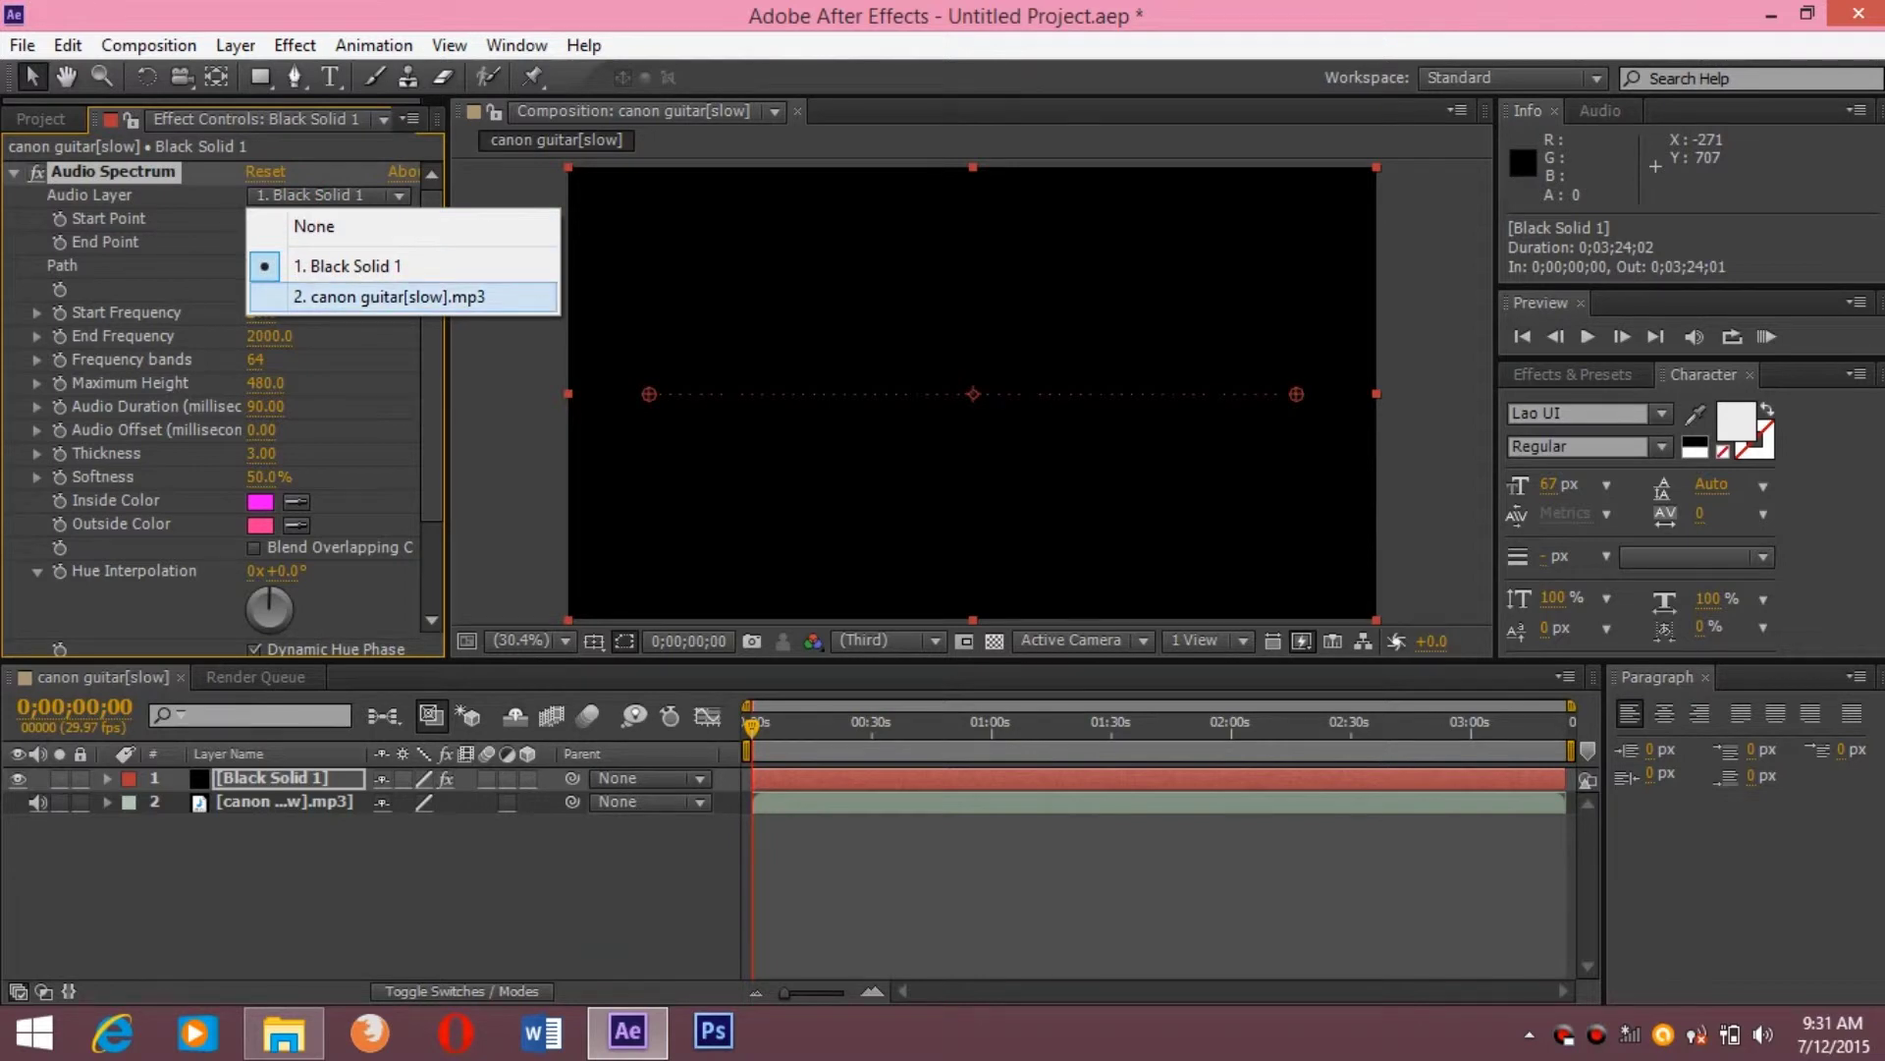
{"action": "left_click", "coordinate": [389, 297]}
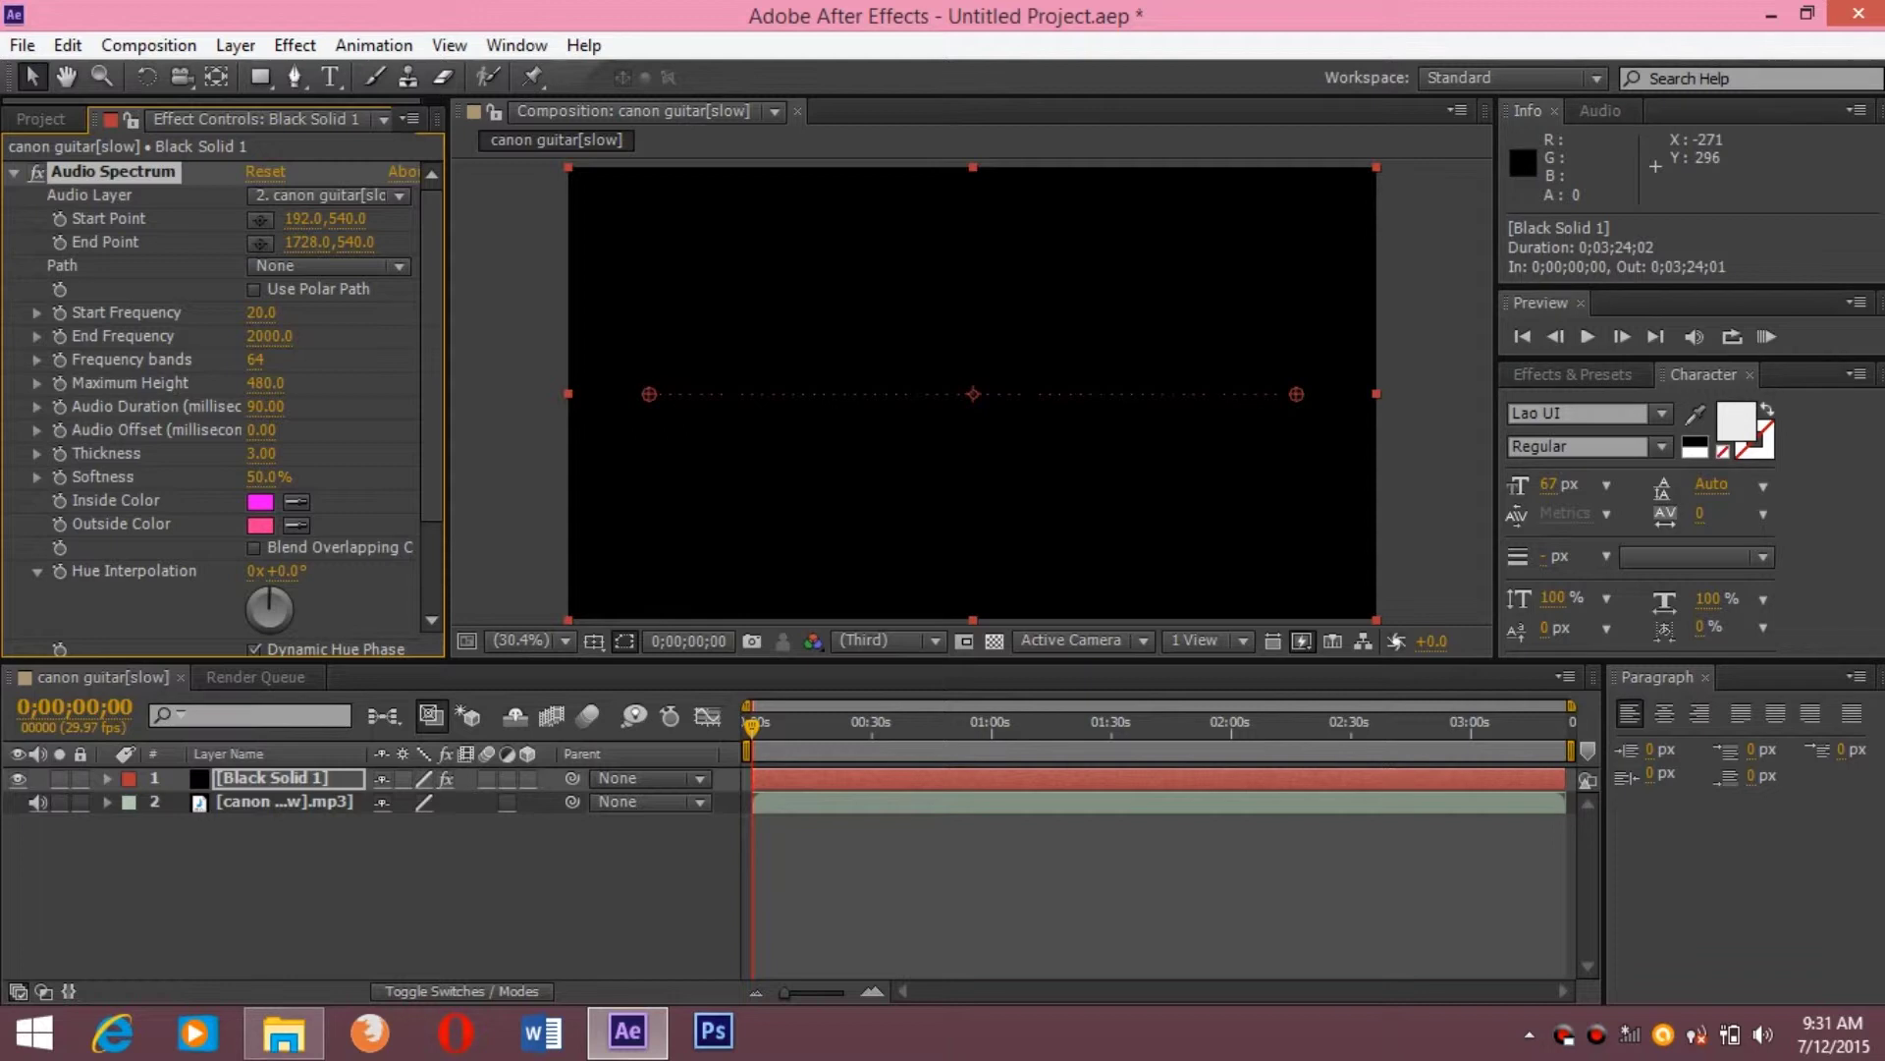
{"action": "left_click_drag", "start_coordinate": [300, 218], "coordinate": [173, 218]}
{"action": "left_click_drag", "start_coordinate": [294, 241], "coordinate": [418, 242]}
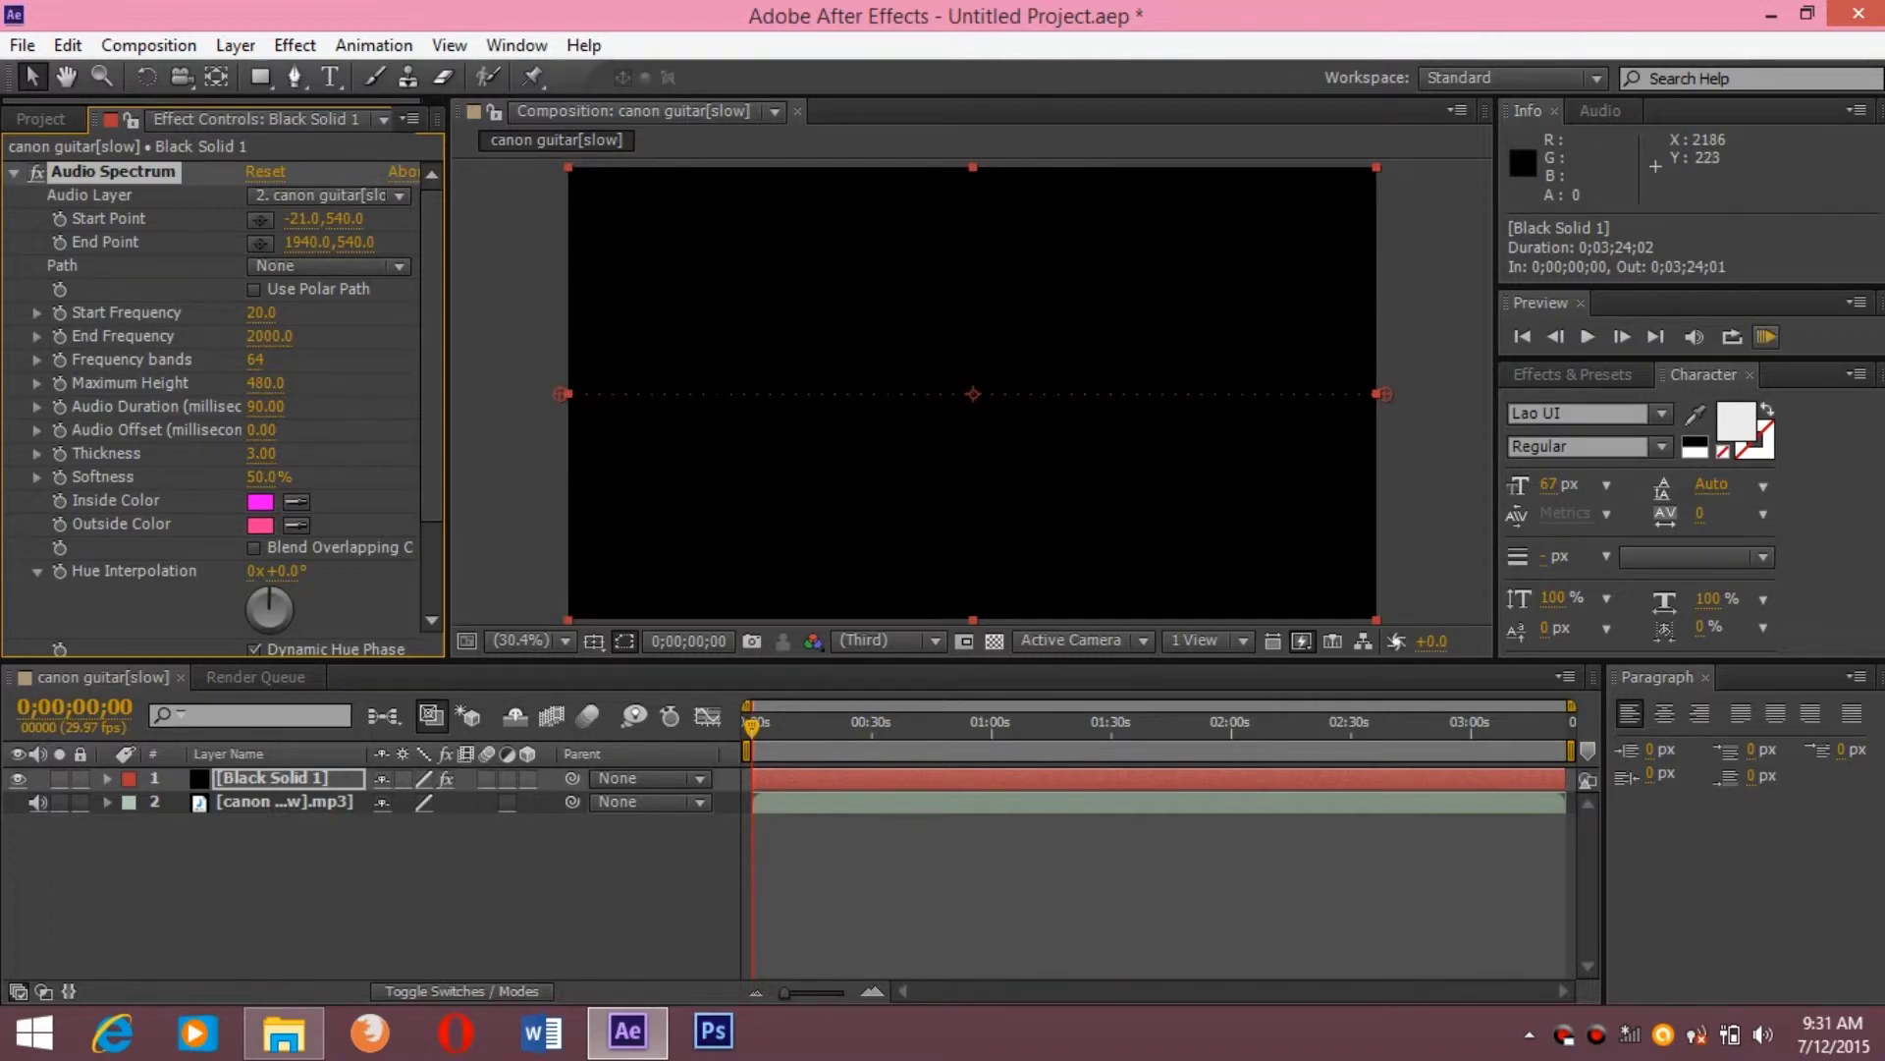
{"action": "left_click", "coordinate": [1765, 336]}
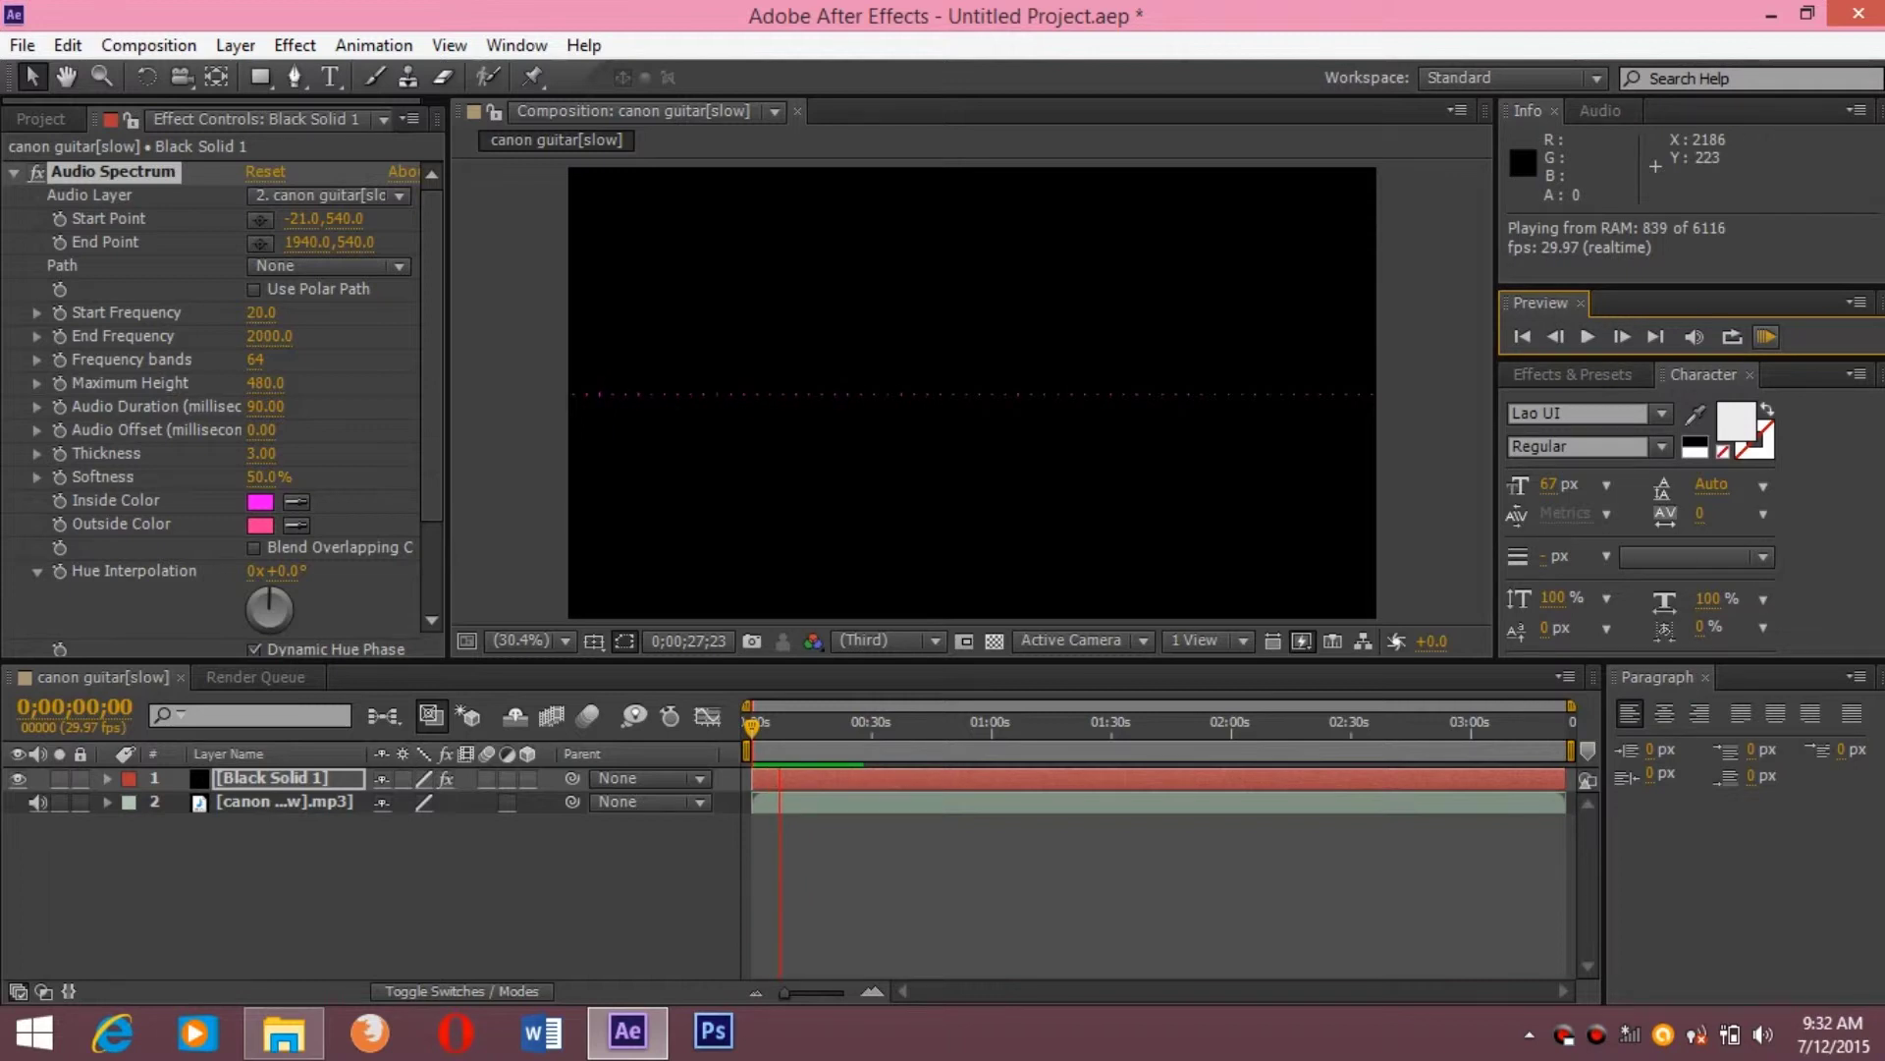
Set the spectrum's Maximum Height to 1040 and increase its Softness to 64%
{"action": "left_click", "coordinate": [258, 383]}
{"action": "type", "text": "740"}
{"action": "key", "text": "Return"}
{"action": "left_click_drag", "start_coordinate": [265, 383], "coordinate": [353, 383]}
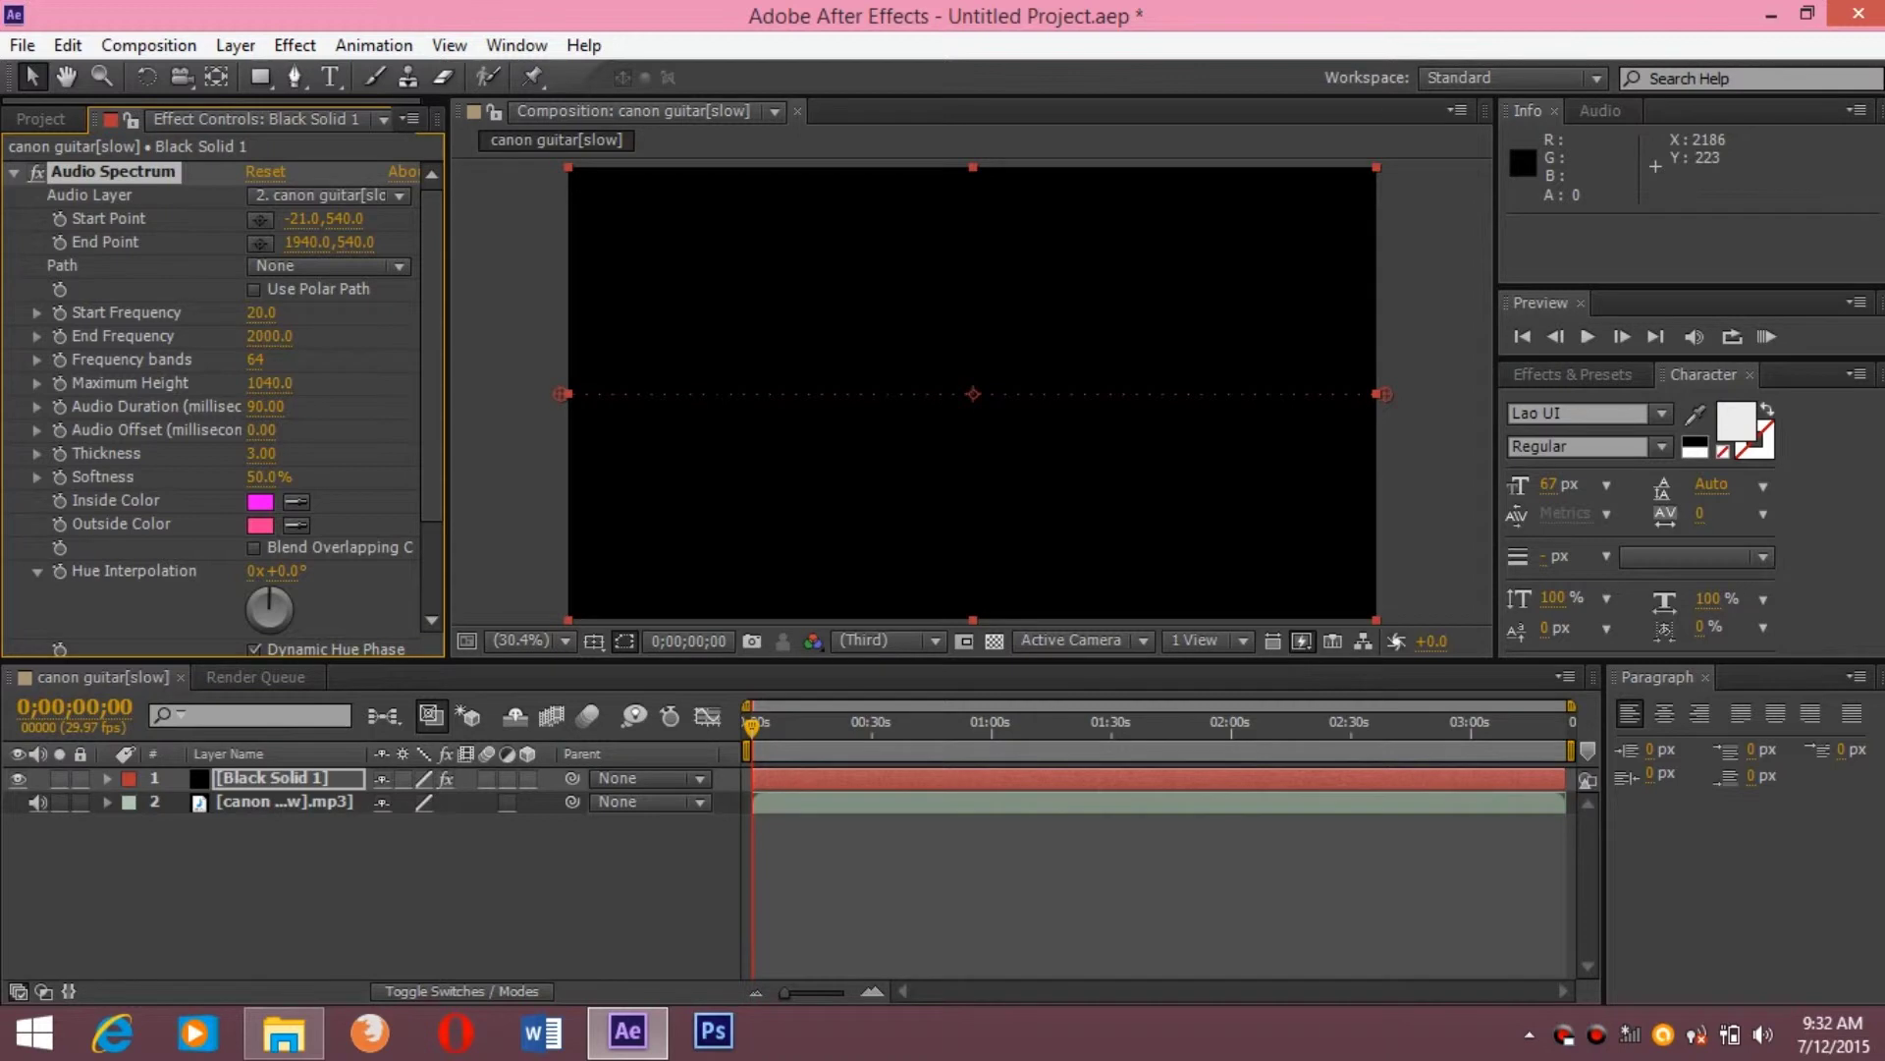
{"action": "mouse_move", "coordinate": [260, 477]}
{"action": "left_mouse_down"}
{"action": "mouse_move", "coordinate": [294, 476]}
{"action": "mouse_move", "coordinate": [285, 453]}
{"action": "mouse_move", "coordinate": [263, 476]}
{"action": "mouse_move", "coordinate": [294, 453]}
{"action": "left_mouse_up"}
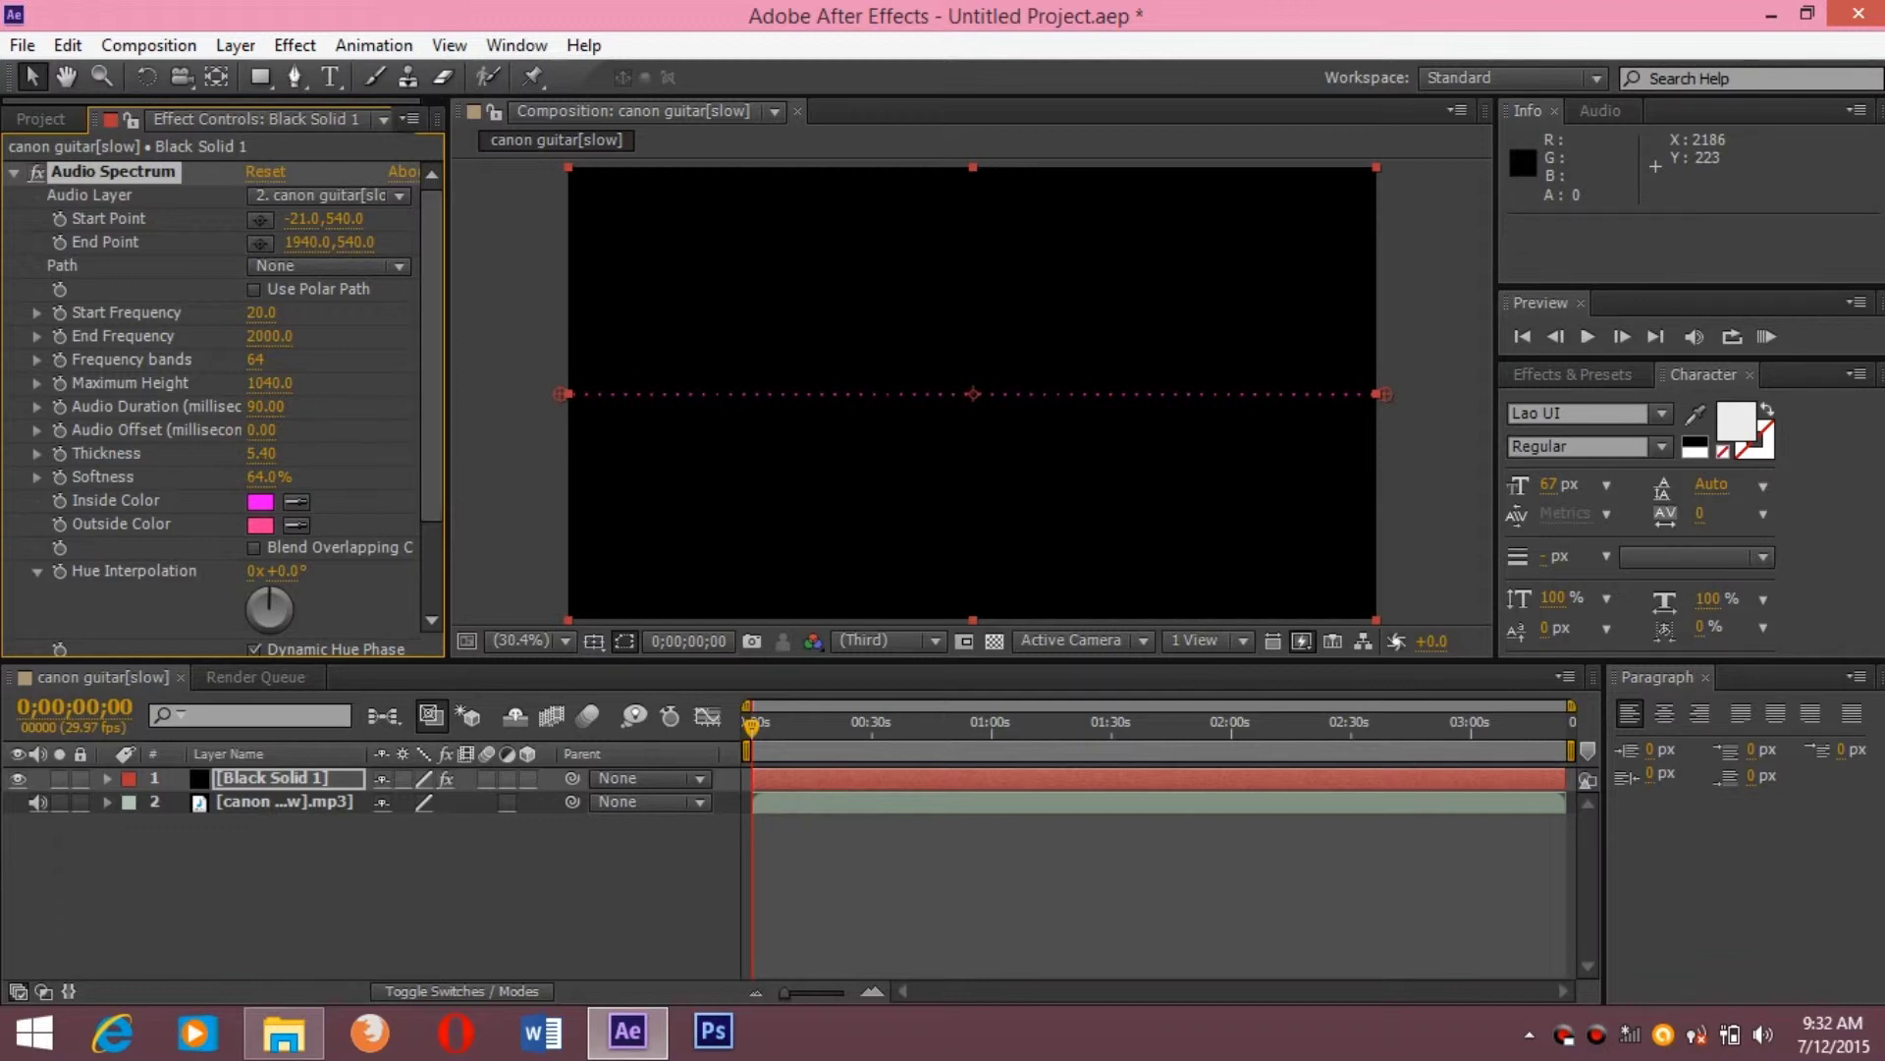
Make the Inside Color white (FFFFFF) and the Outside Color yellow (E9FF32)
{"action": "scroll", "coordinate": [424, 477], "scroll_direction": "down", "scroll_amount": 1}
{"action": "scroll", "coordinate": [424, 476], "scroll_direction": "down", "scroll_amount": 1}
{"action": "left_click", "coordinate": [260, 438]}
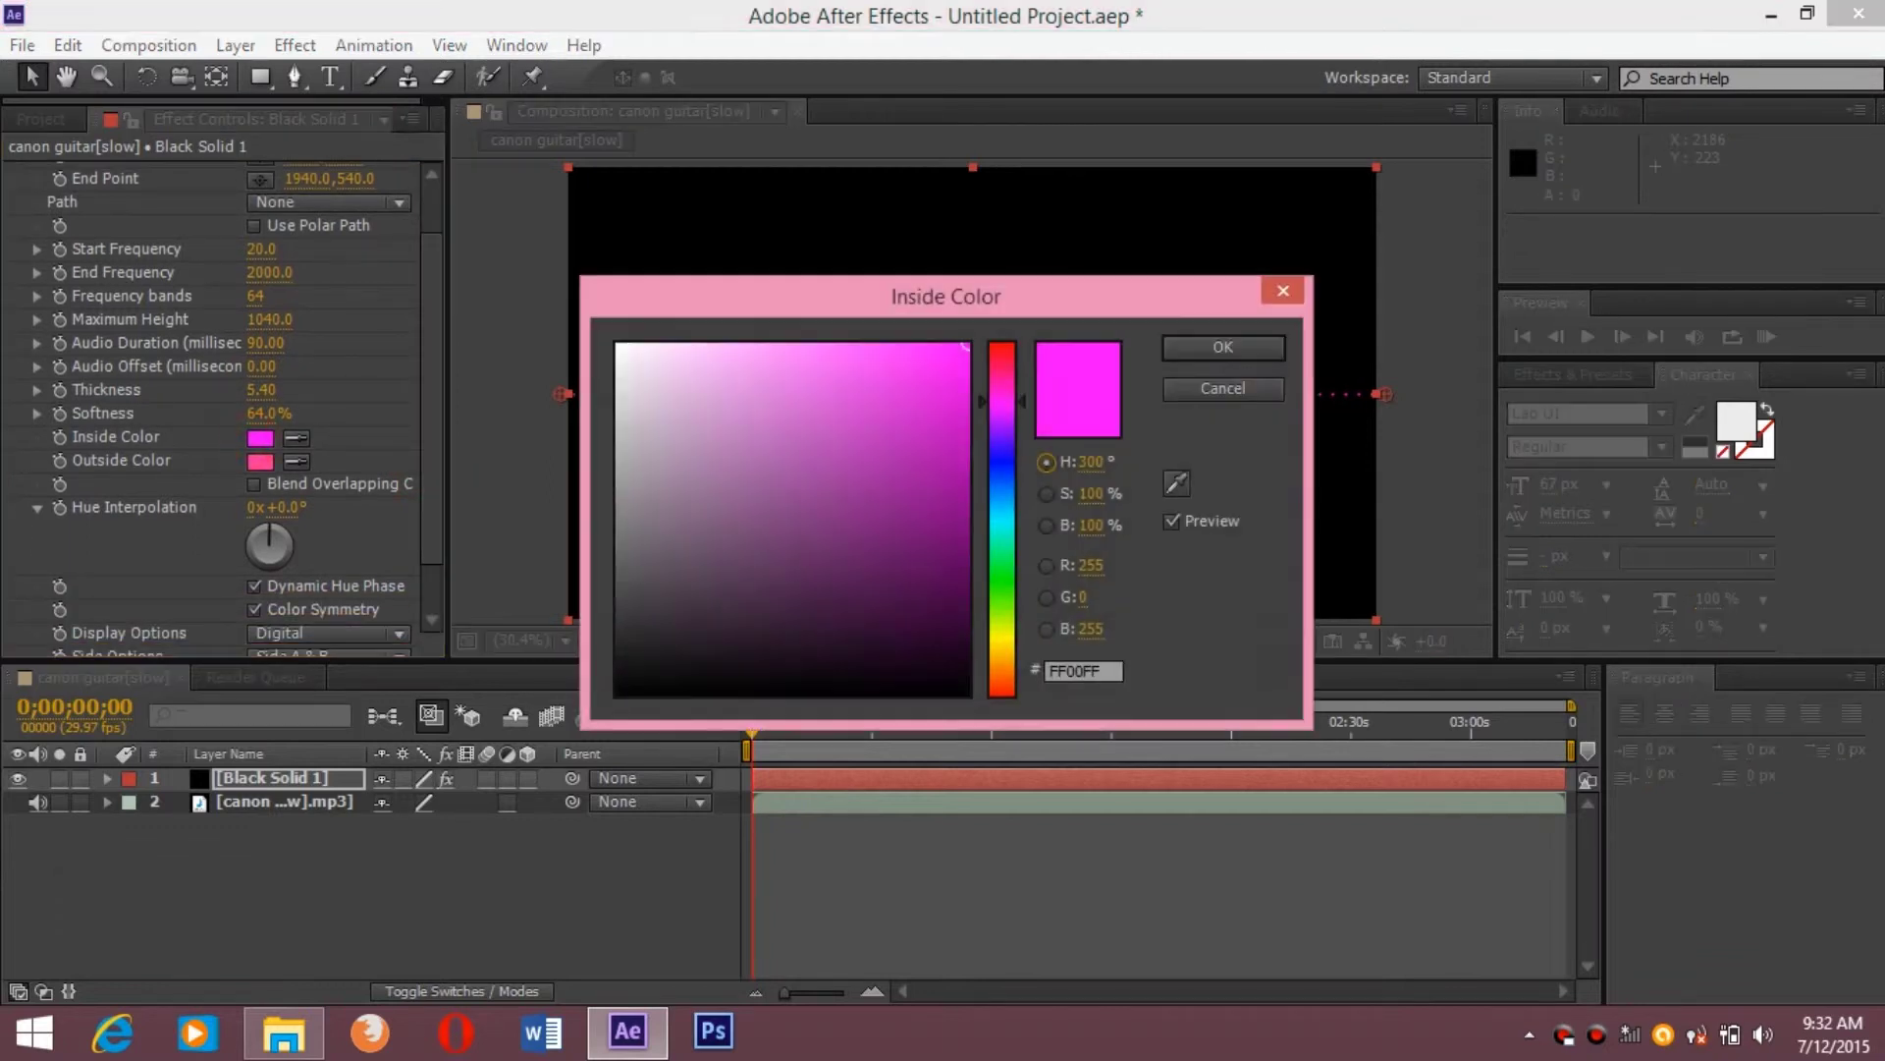
{"action": "left_click_drag", "start_coordinate": [727, 488], "coordinate": [618, 346]}
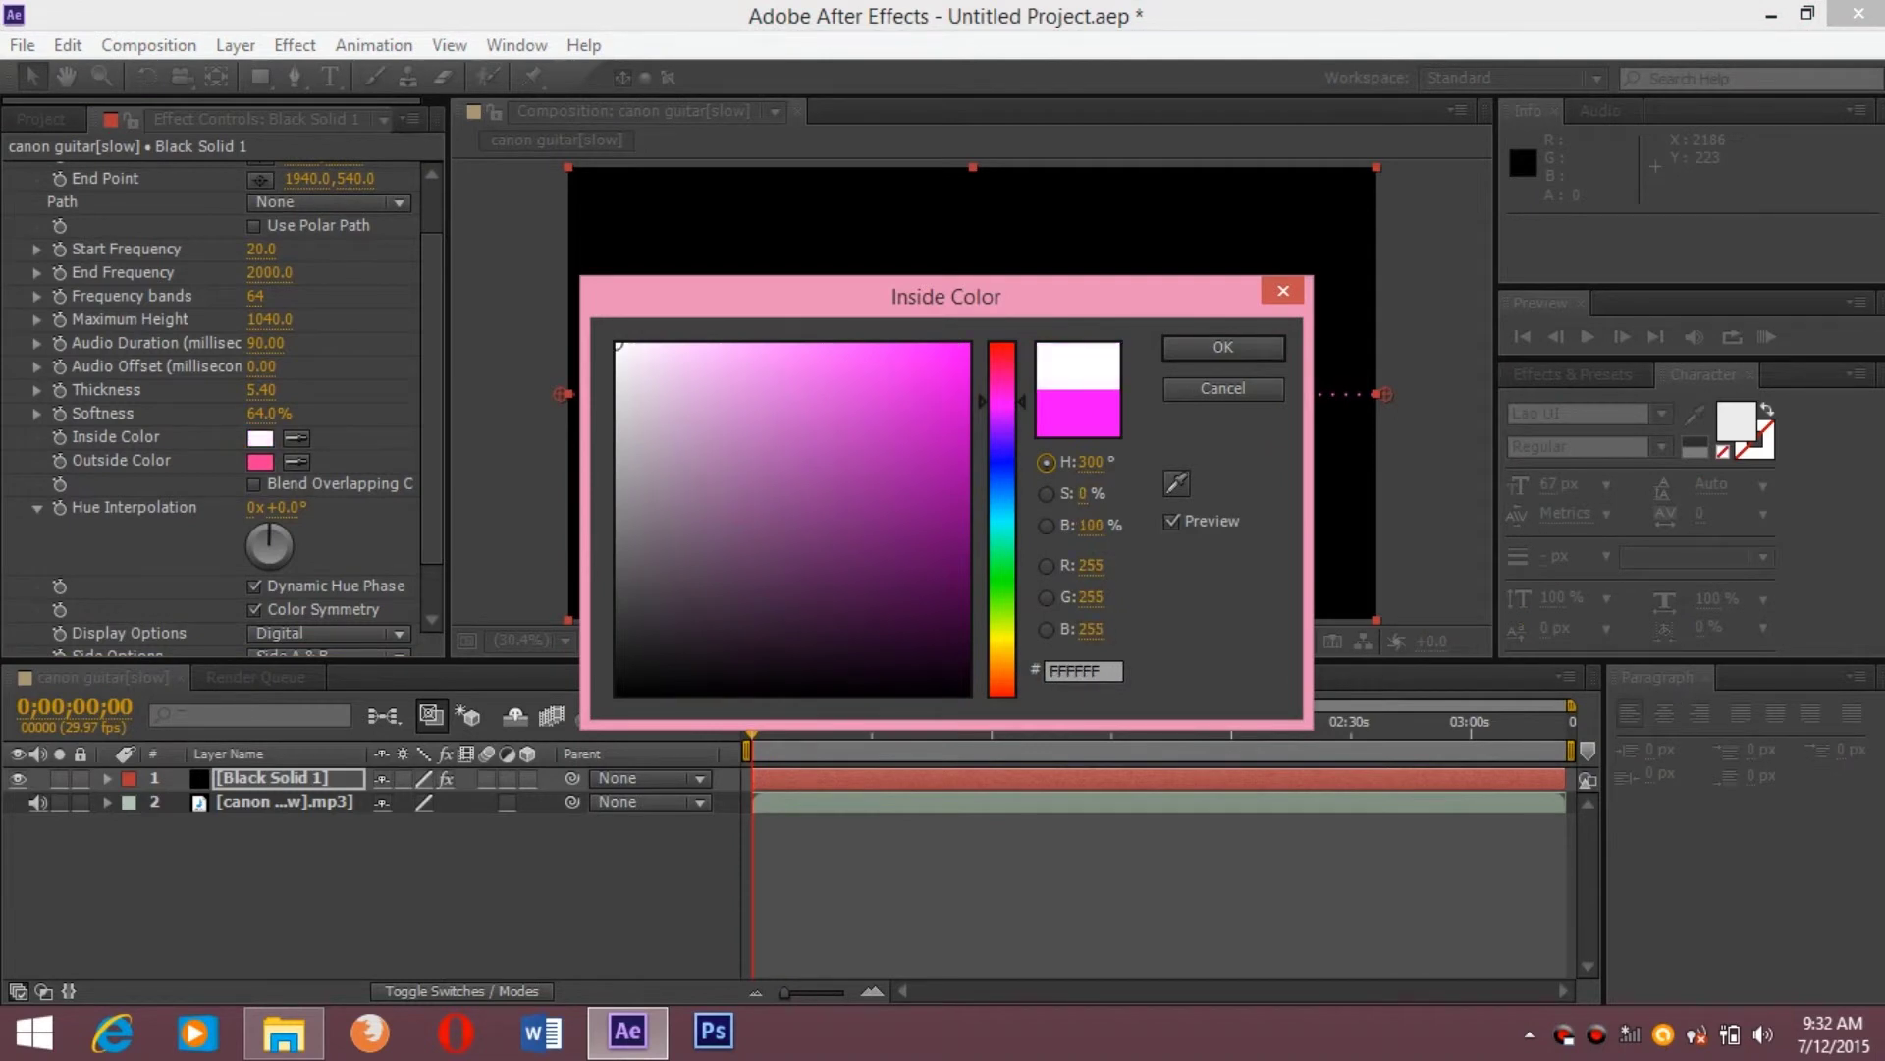
{"action": "left_click", "coordinate": [1218, 347]}
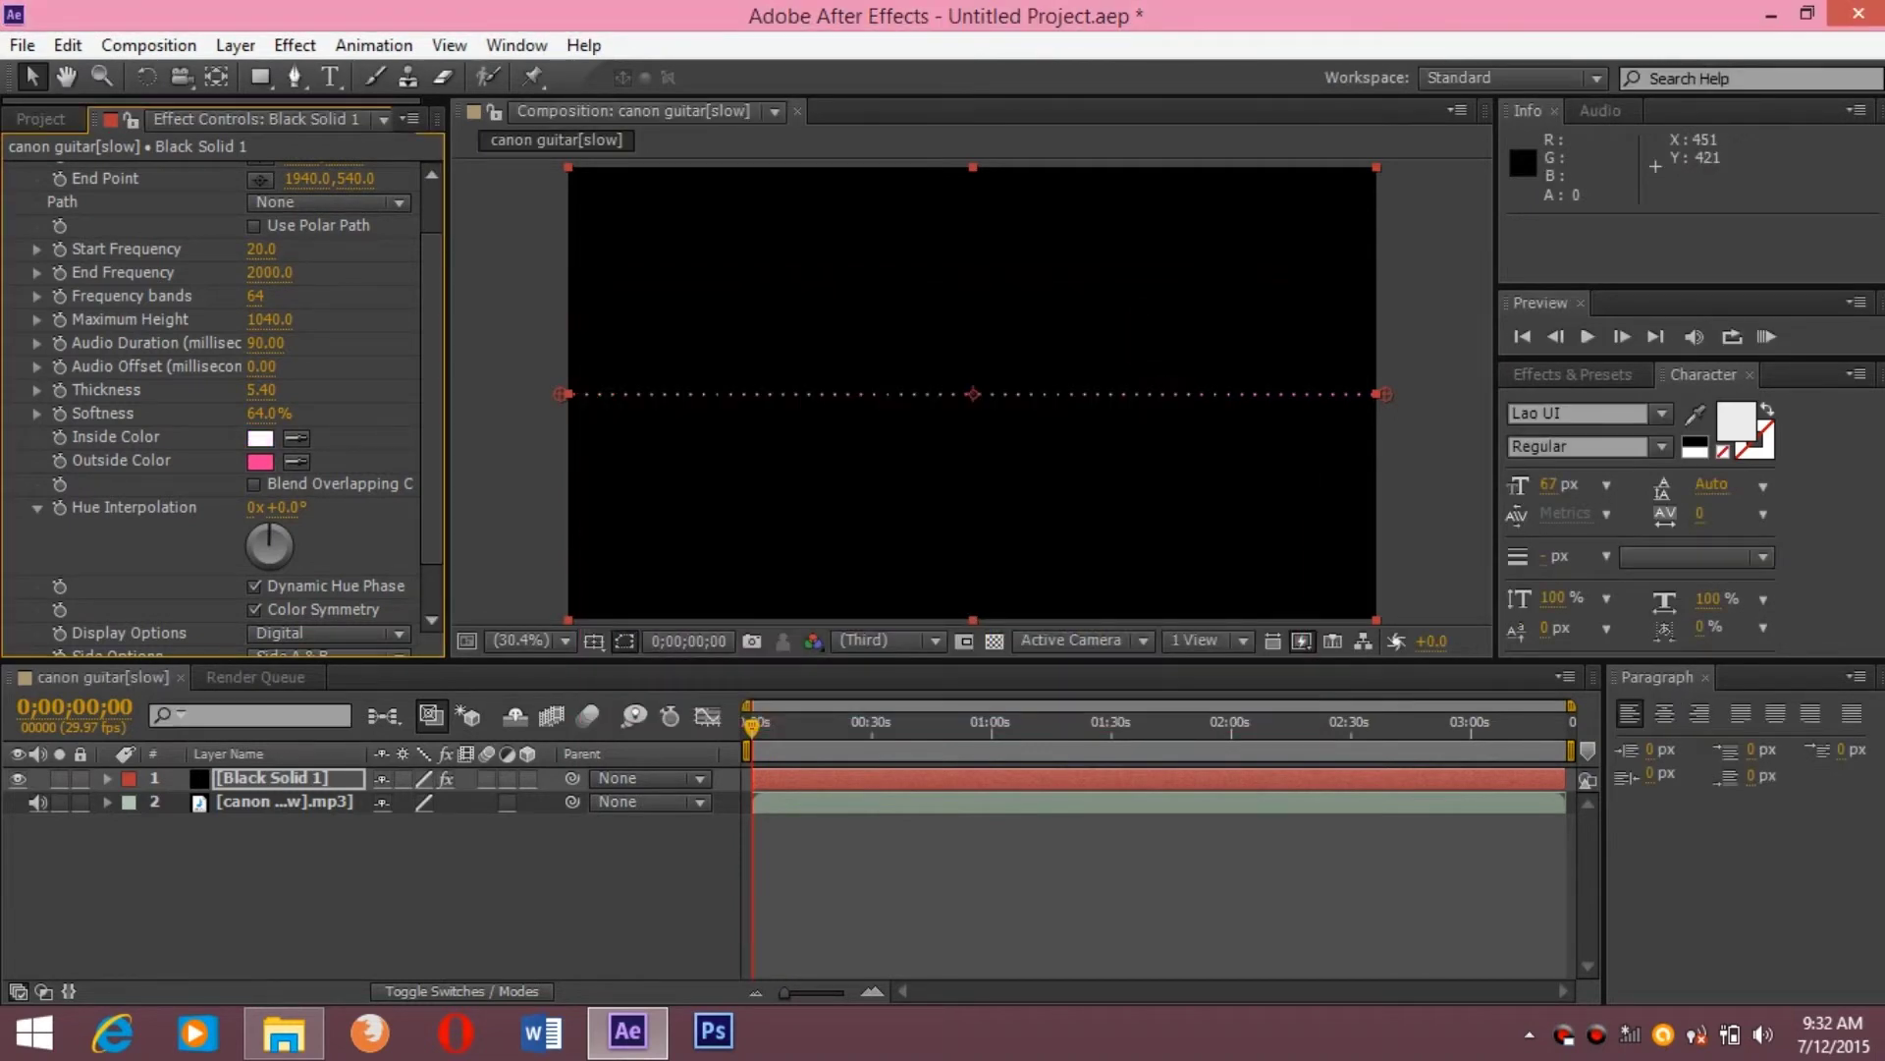
{"action": "left_click", "coordinate": [261, 462]}
{"action": "left_click", "coordinate": [1002, 628]}
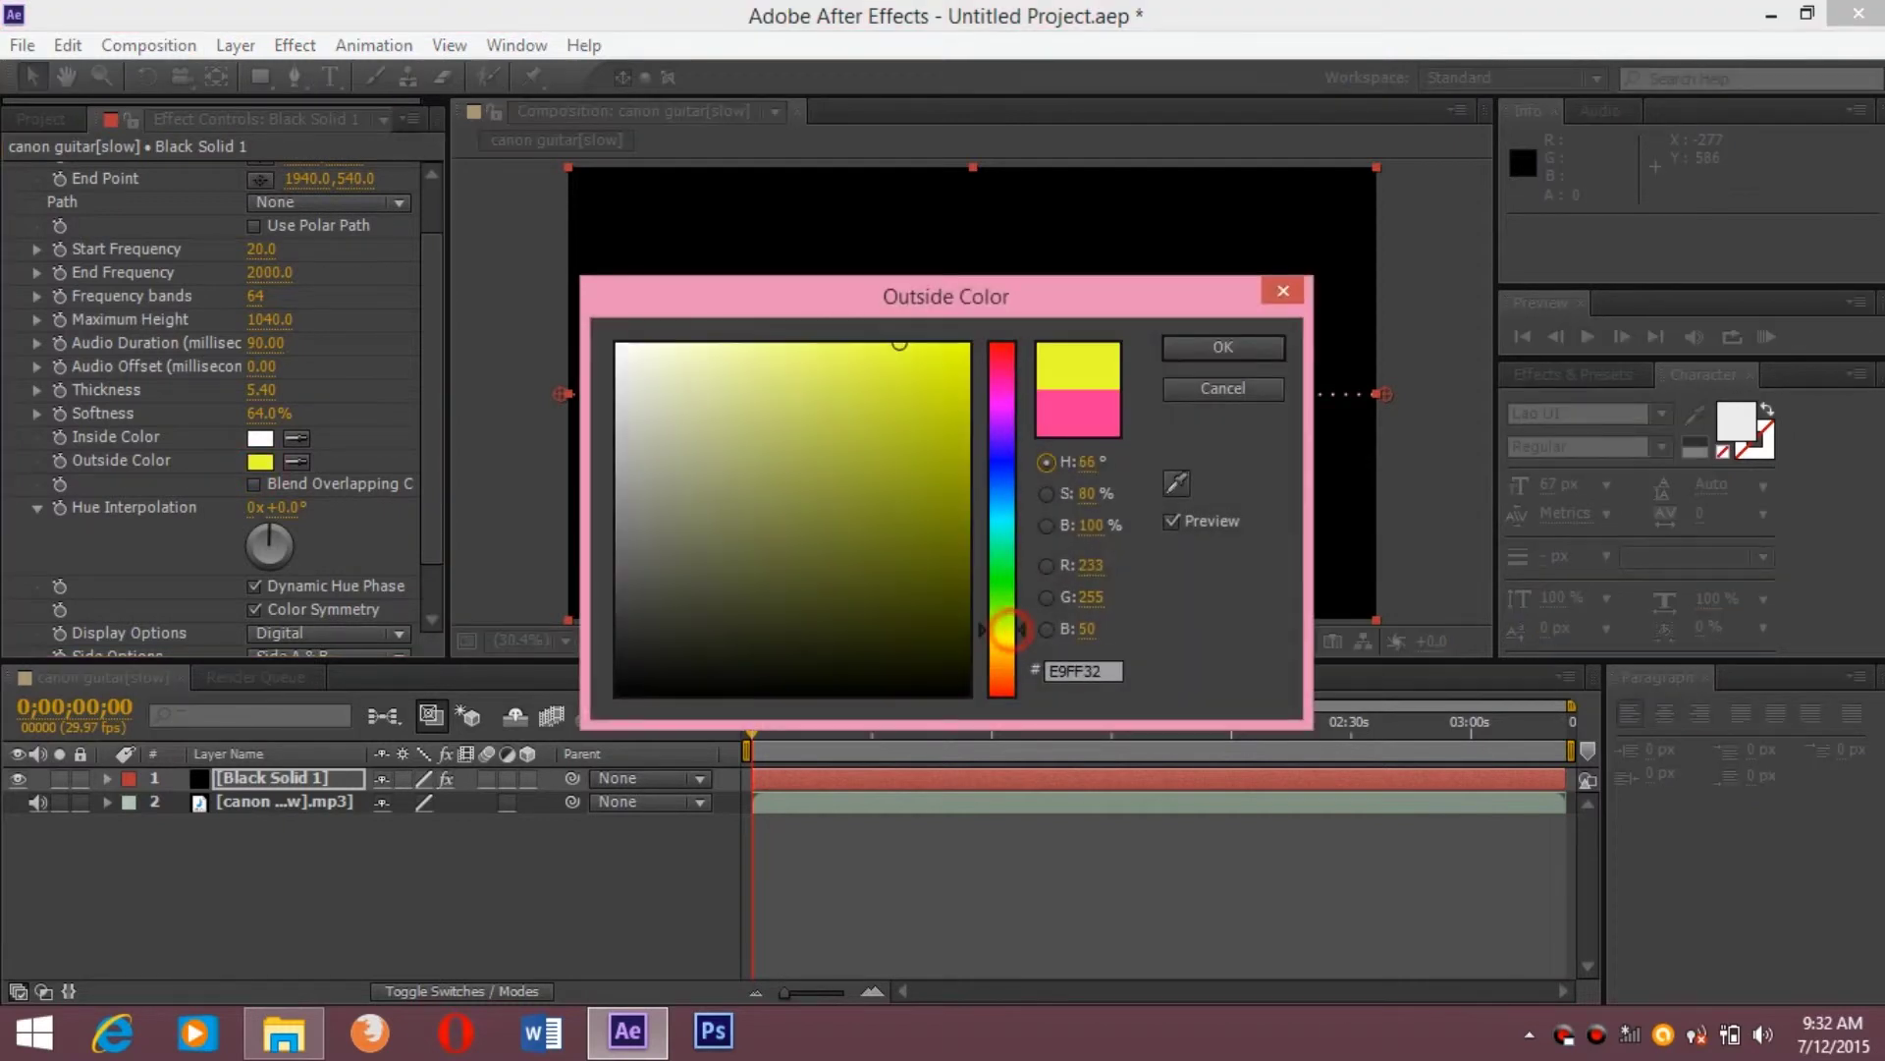
{"action": "left_click", "coordinate": [1223, 346]}
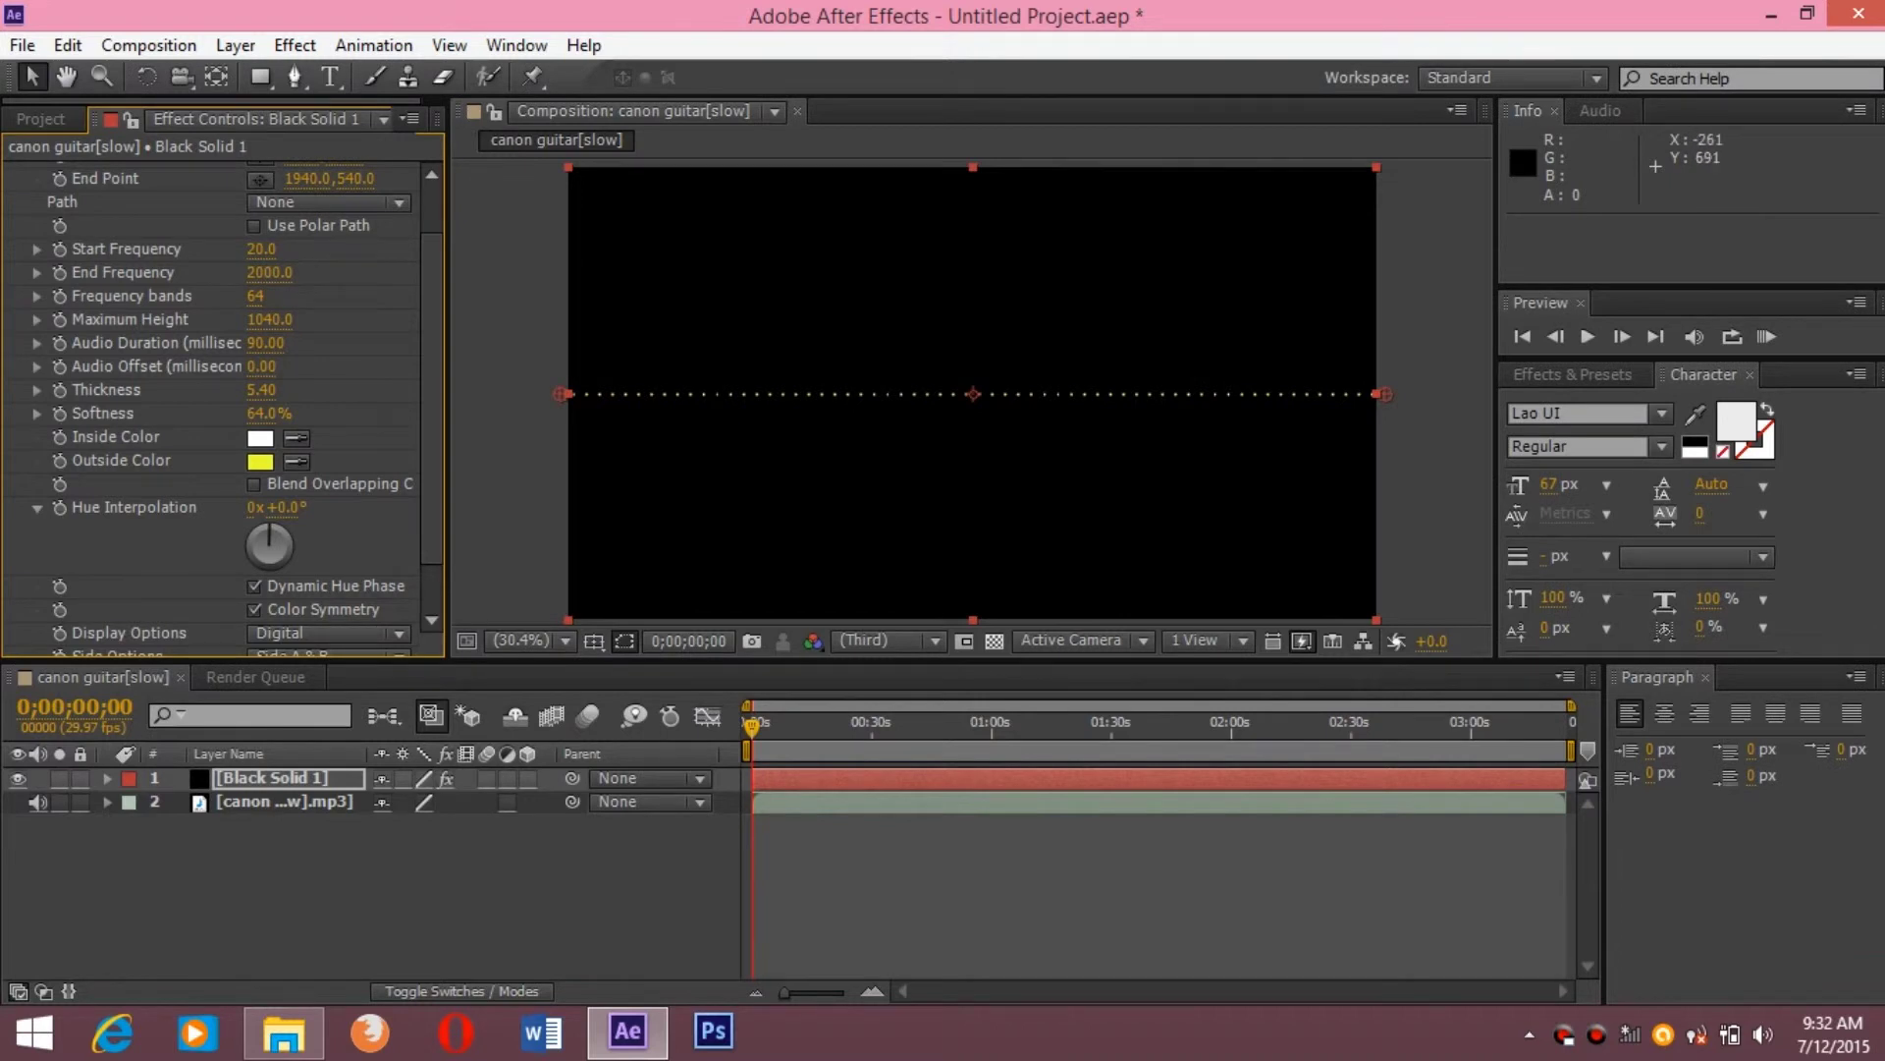
Switch Side Options to Side A and run a RAM preview at 29.97 fps
{"action": "scroll", "coordinate": [226, 402], "scroll_direction": "down", "scroll_amount": 2}
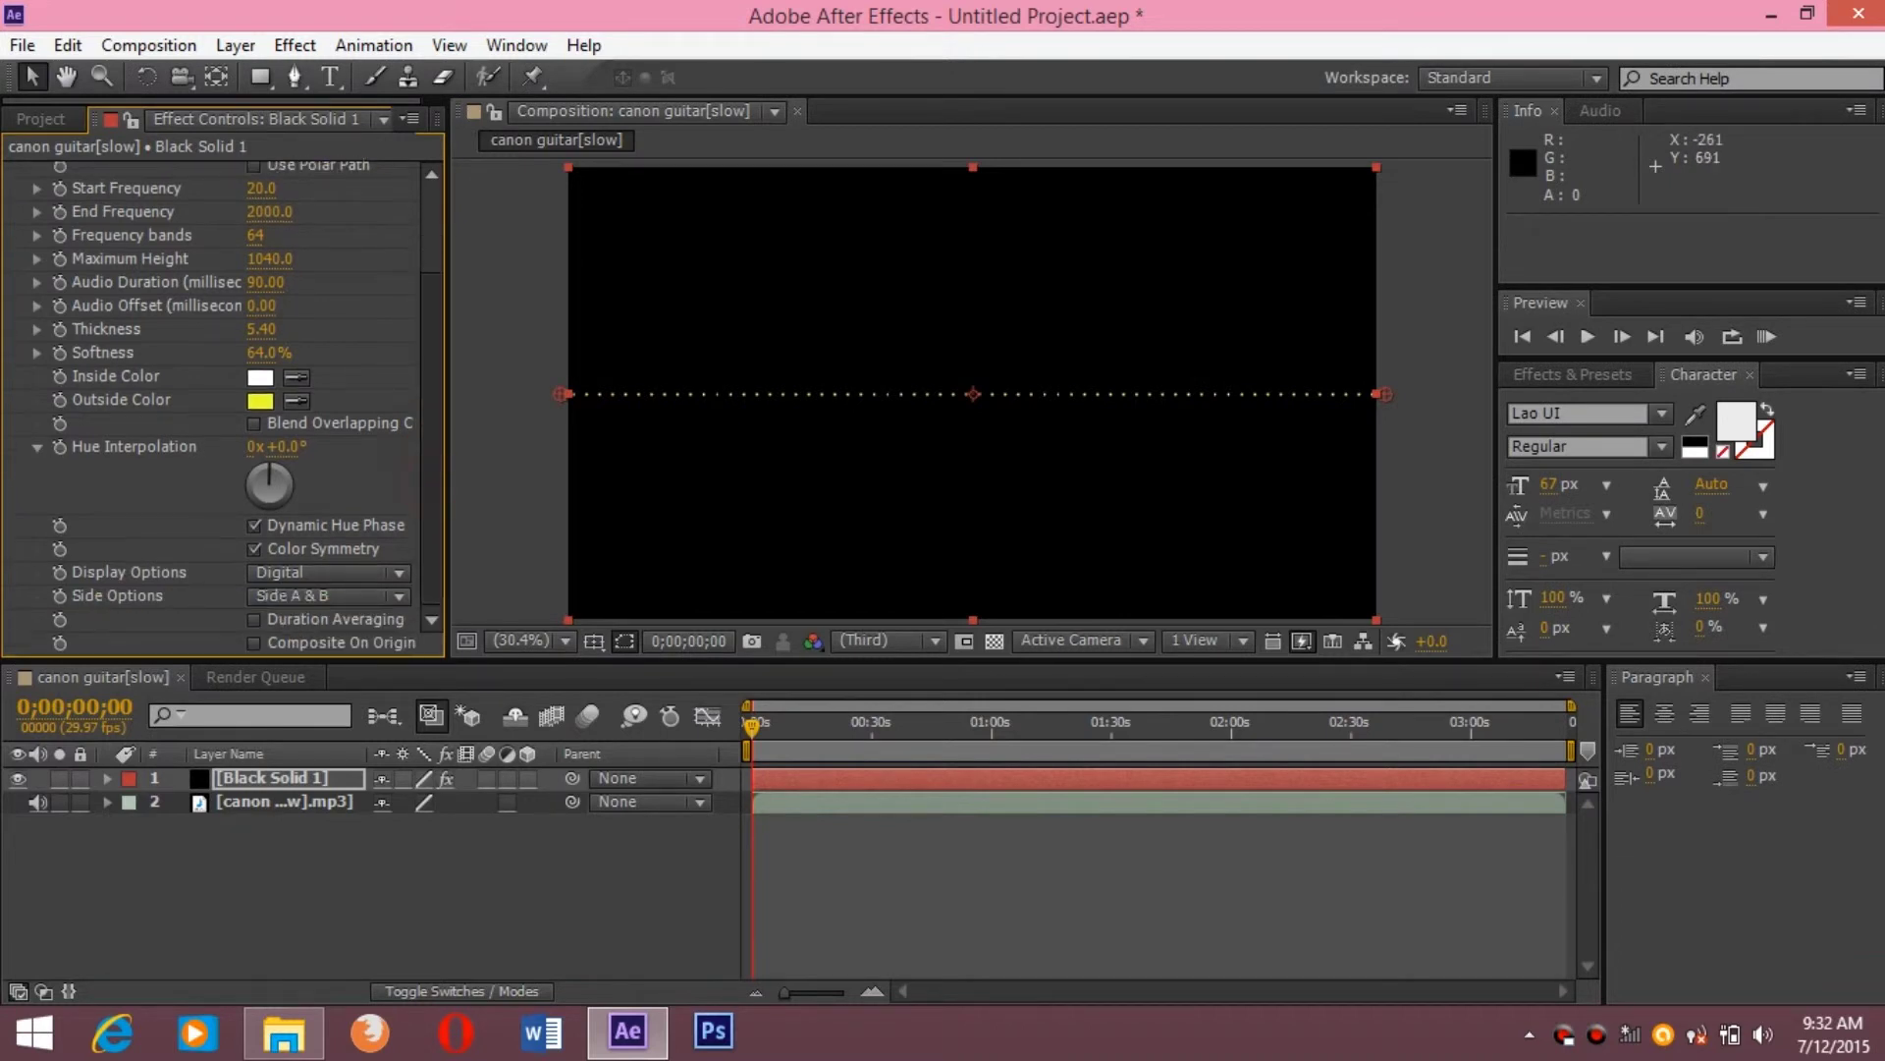
{"action": "left_click", "coordinate": [312, 592]}
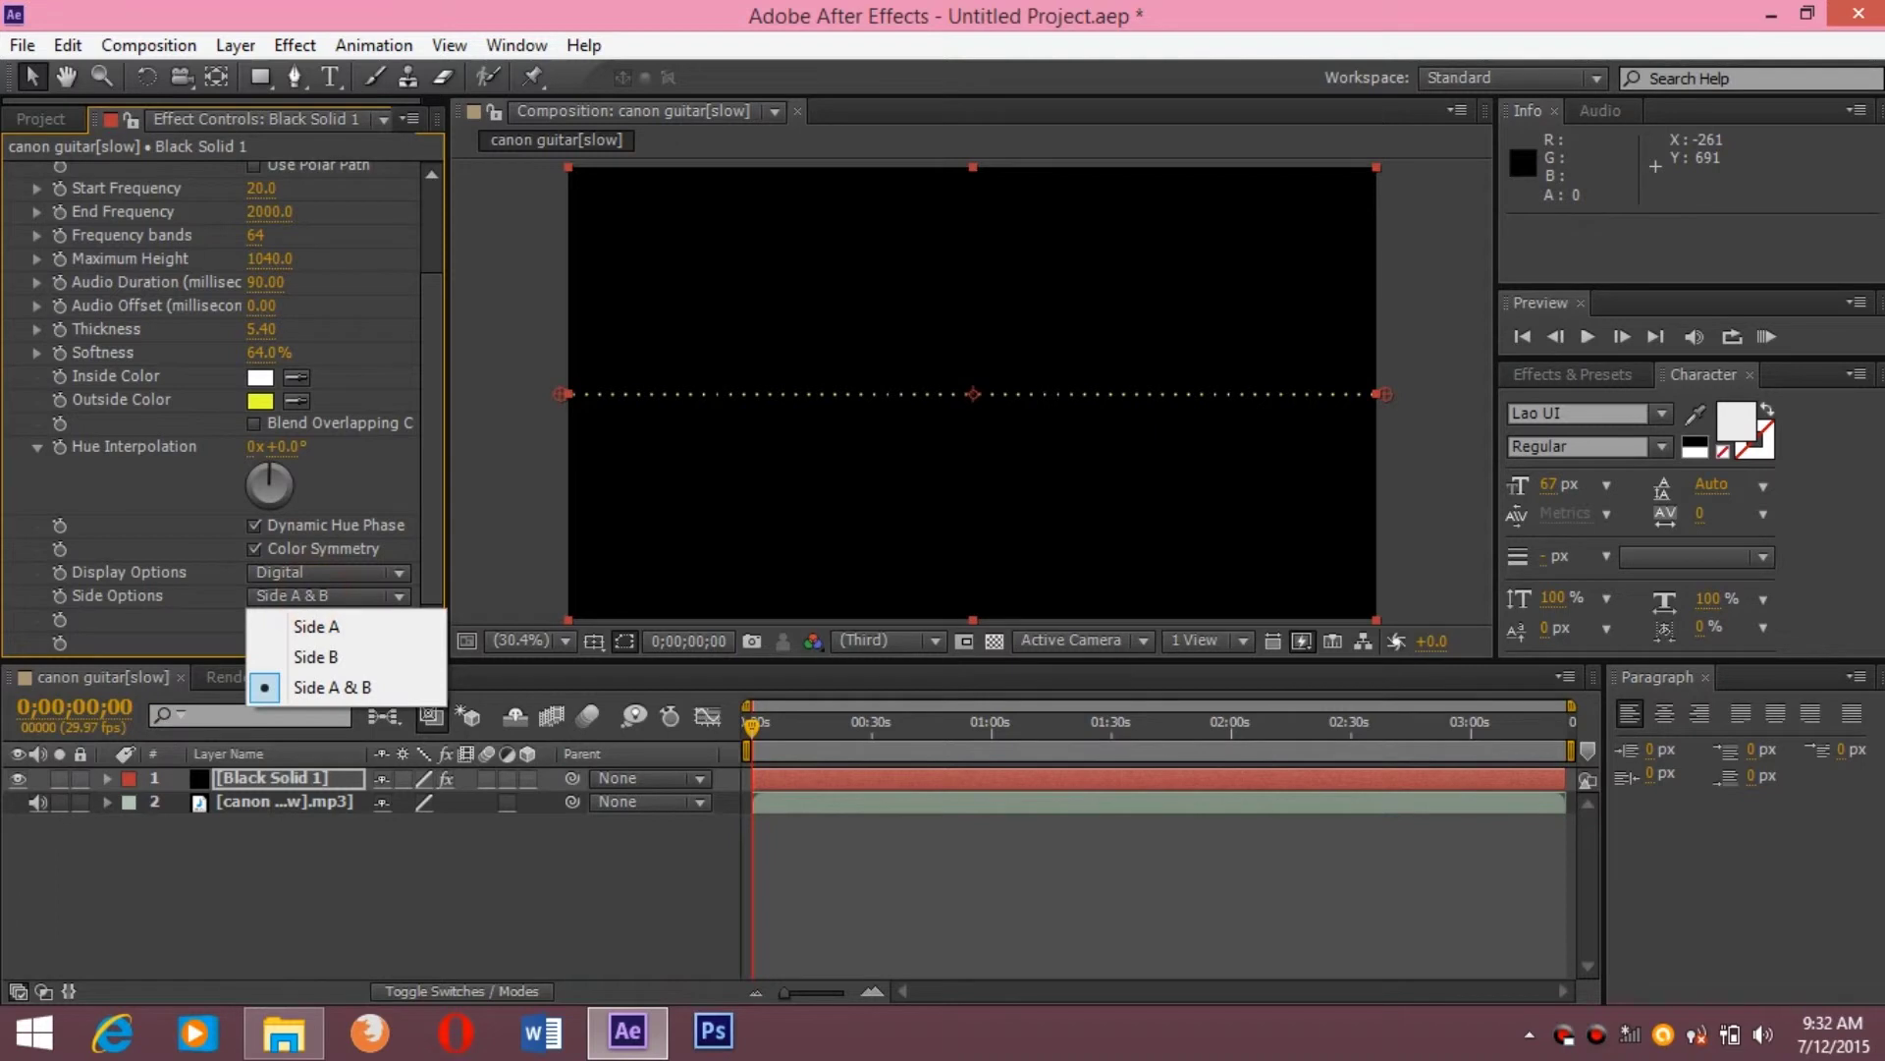
{"action": "left_click", "coordinate": [316, 627]}
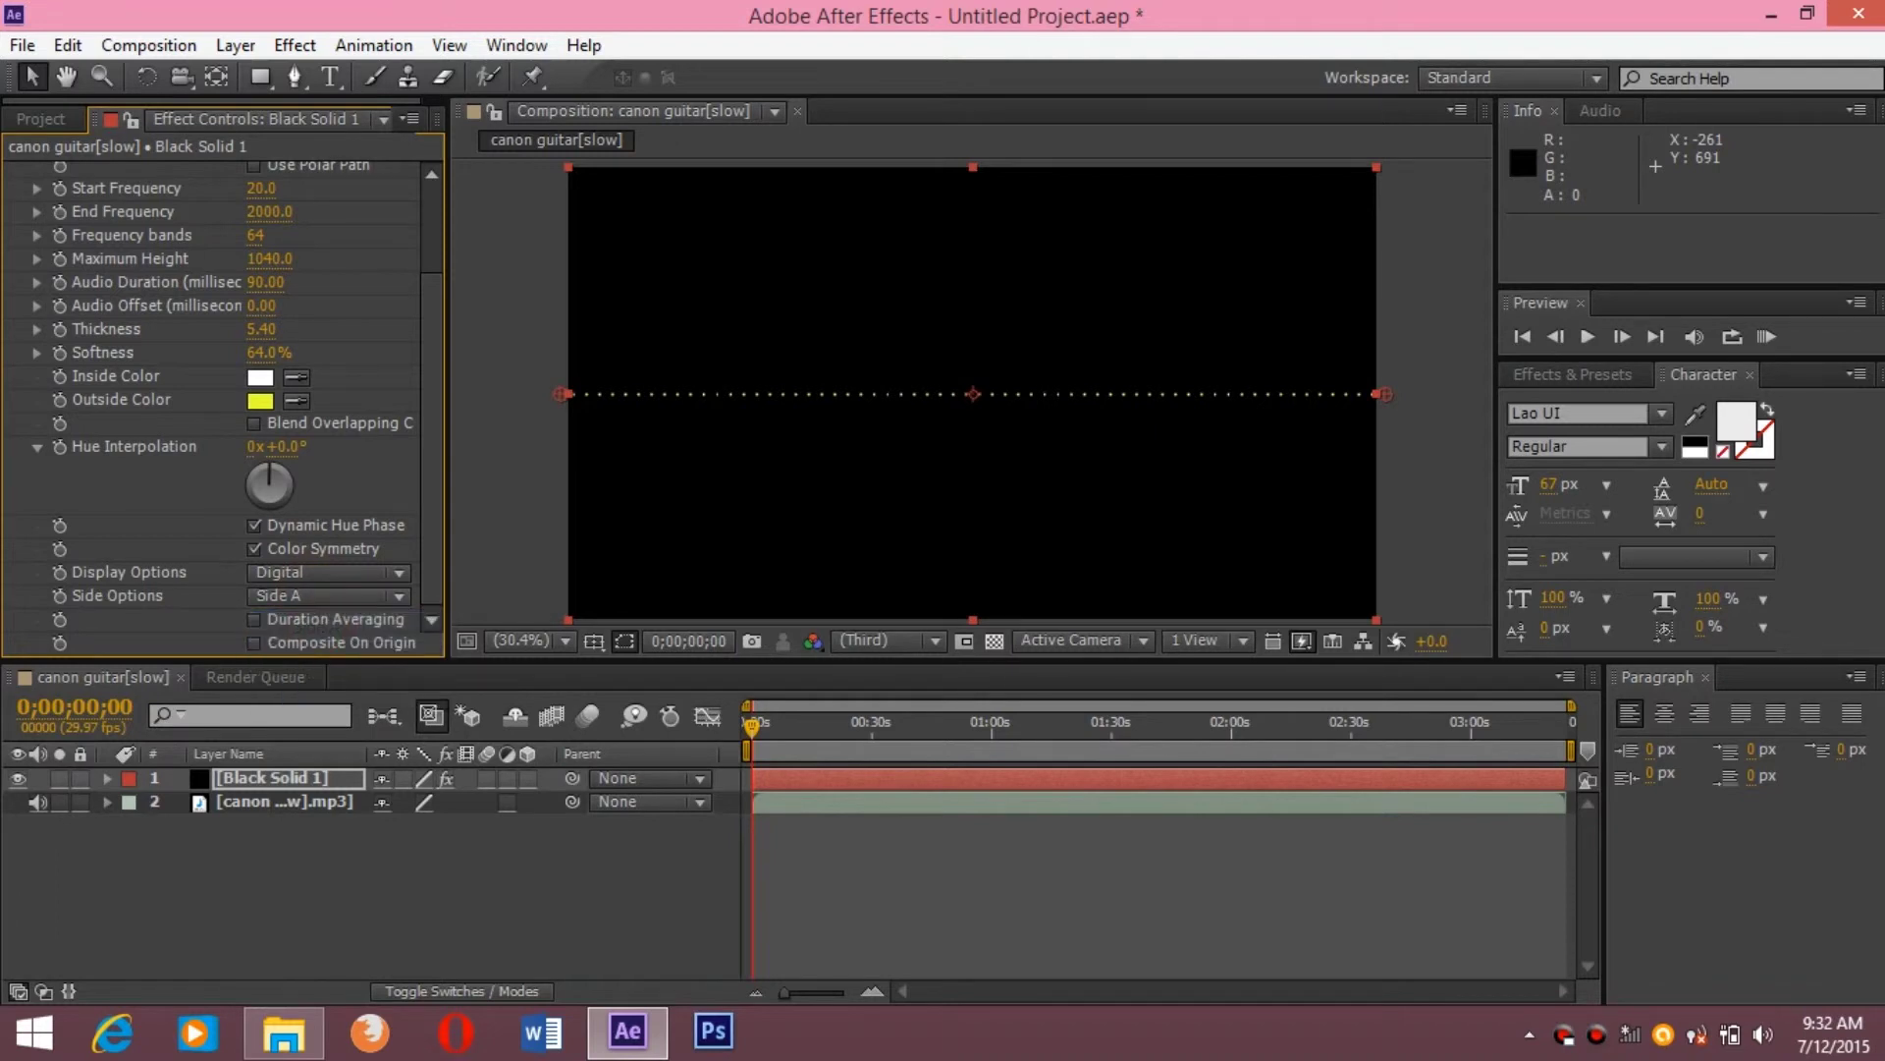
{"action": "left_click", "coordinate": [1767, 336]}
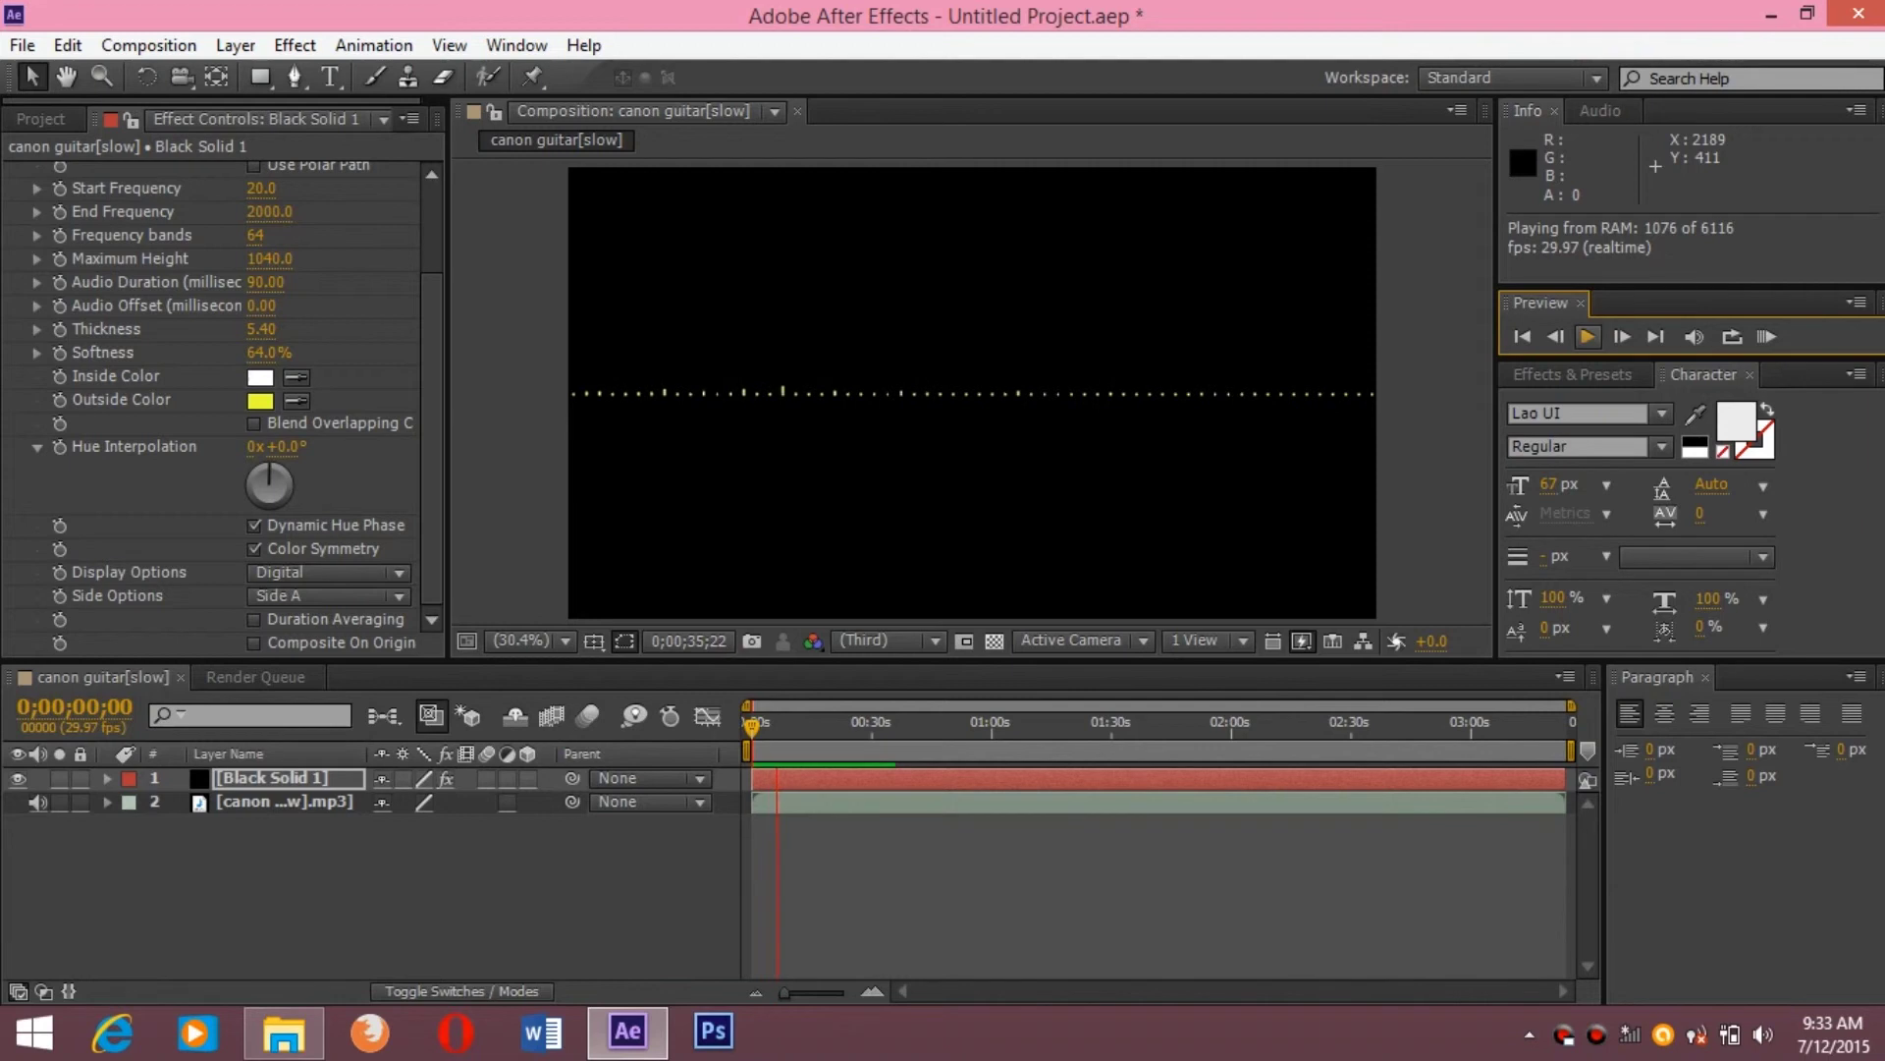
Stop the preview, try Analog dots, then set Display Options to Analog lines and play
{"action": "key", "text": "space"}
{"action": "left_click", "coordinate": [327, 572]}
{"action": "left_click", "coordinate": [294, 636]}
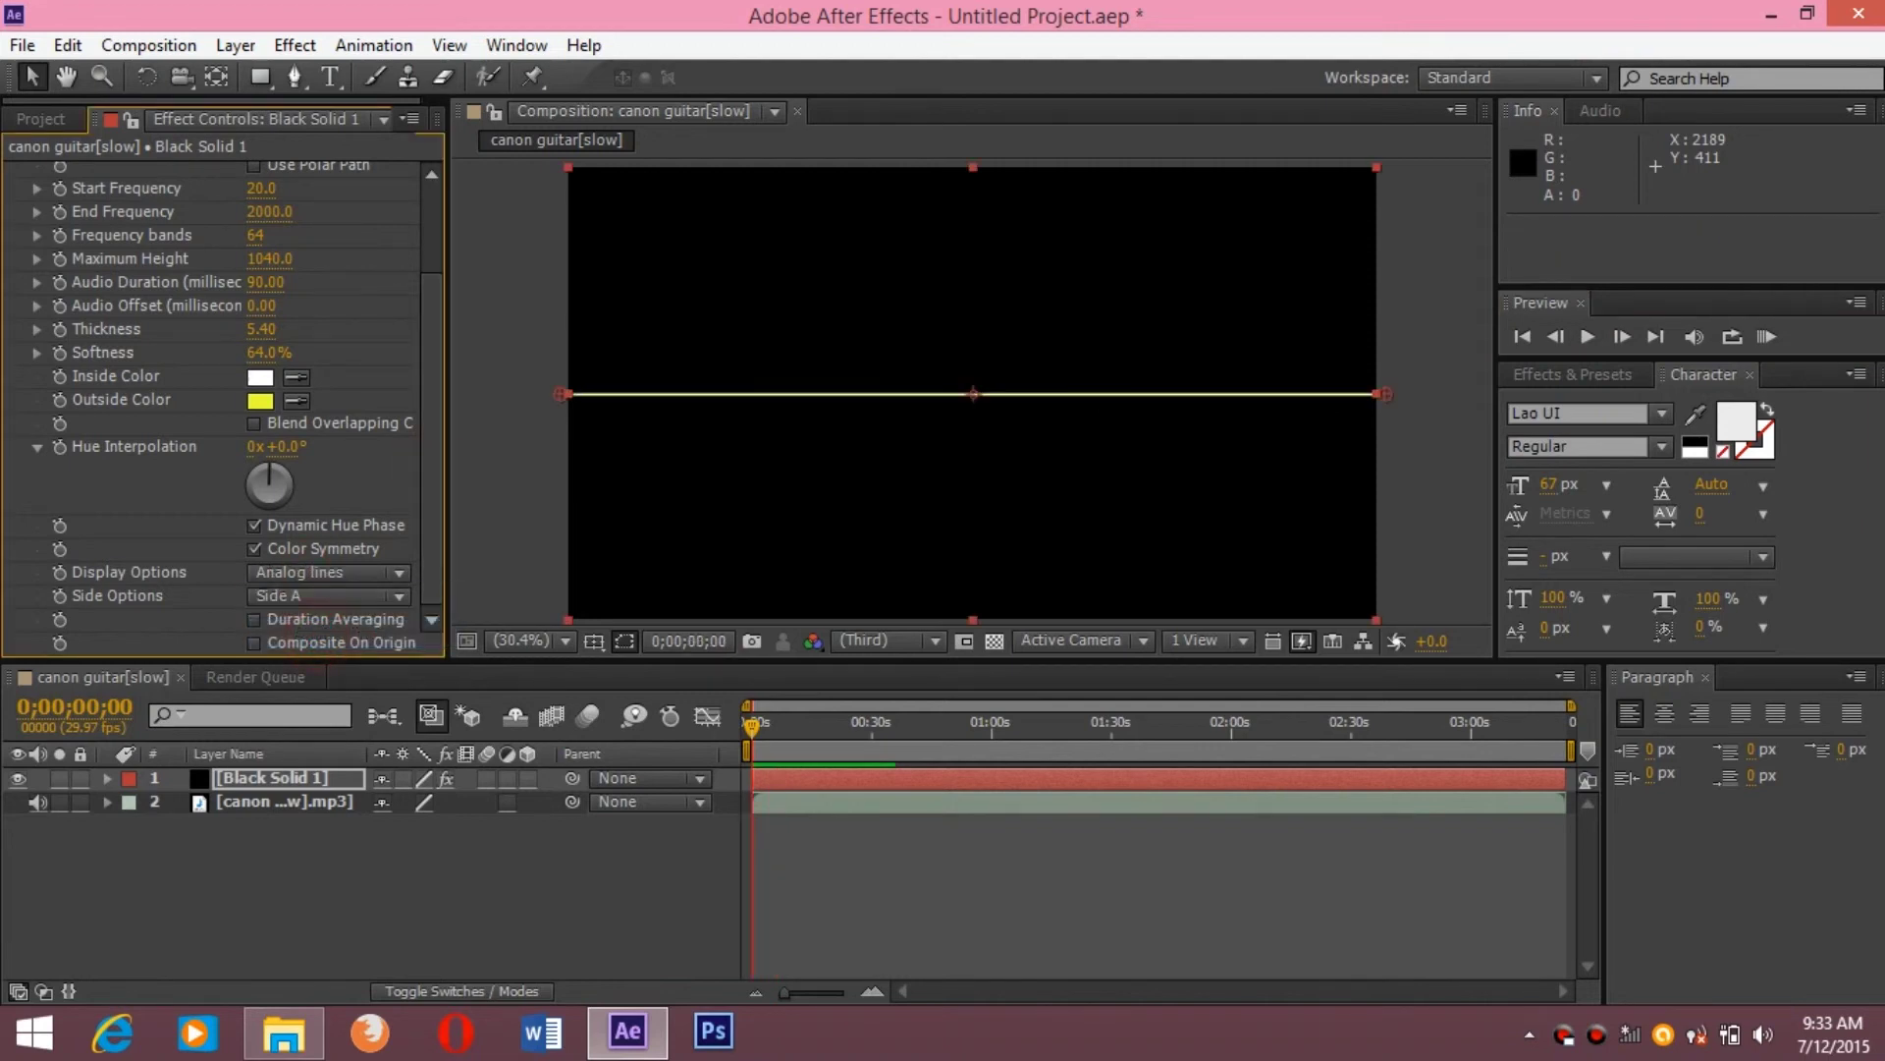
{"action": "left_click", "coordinate": [326, 572]}
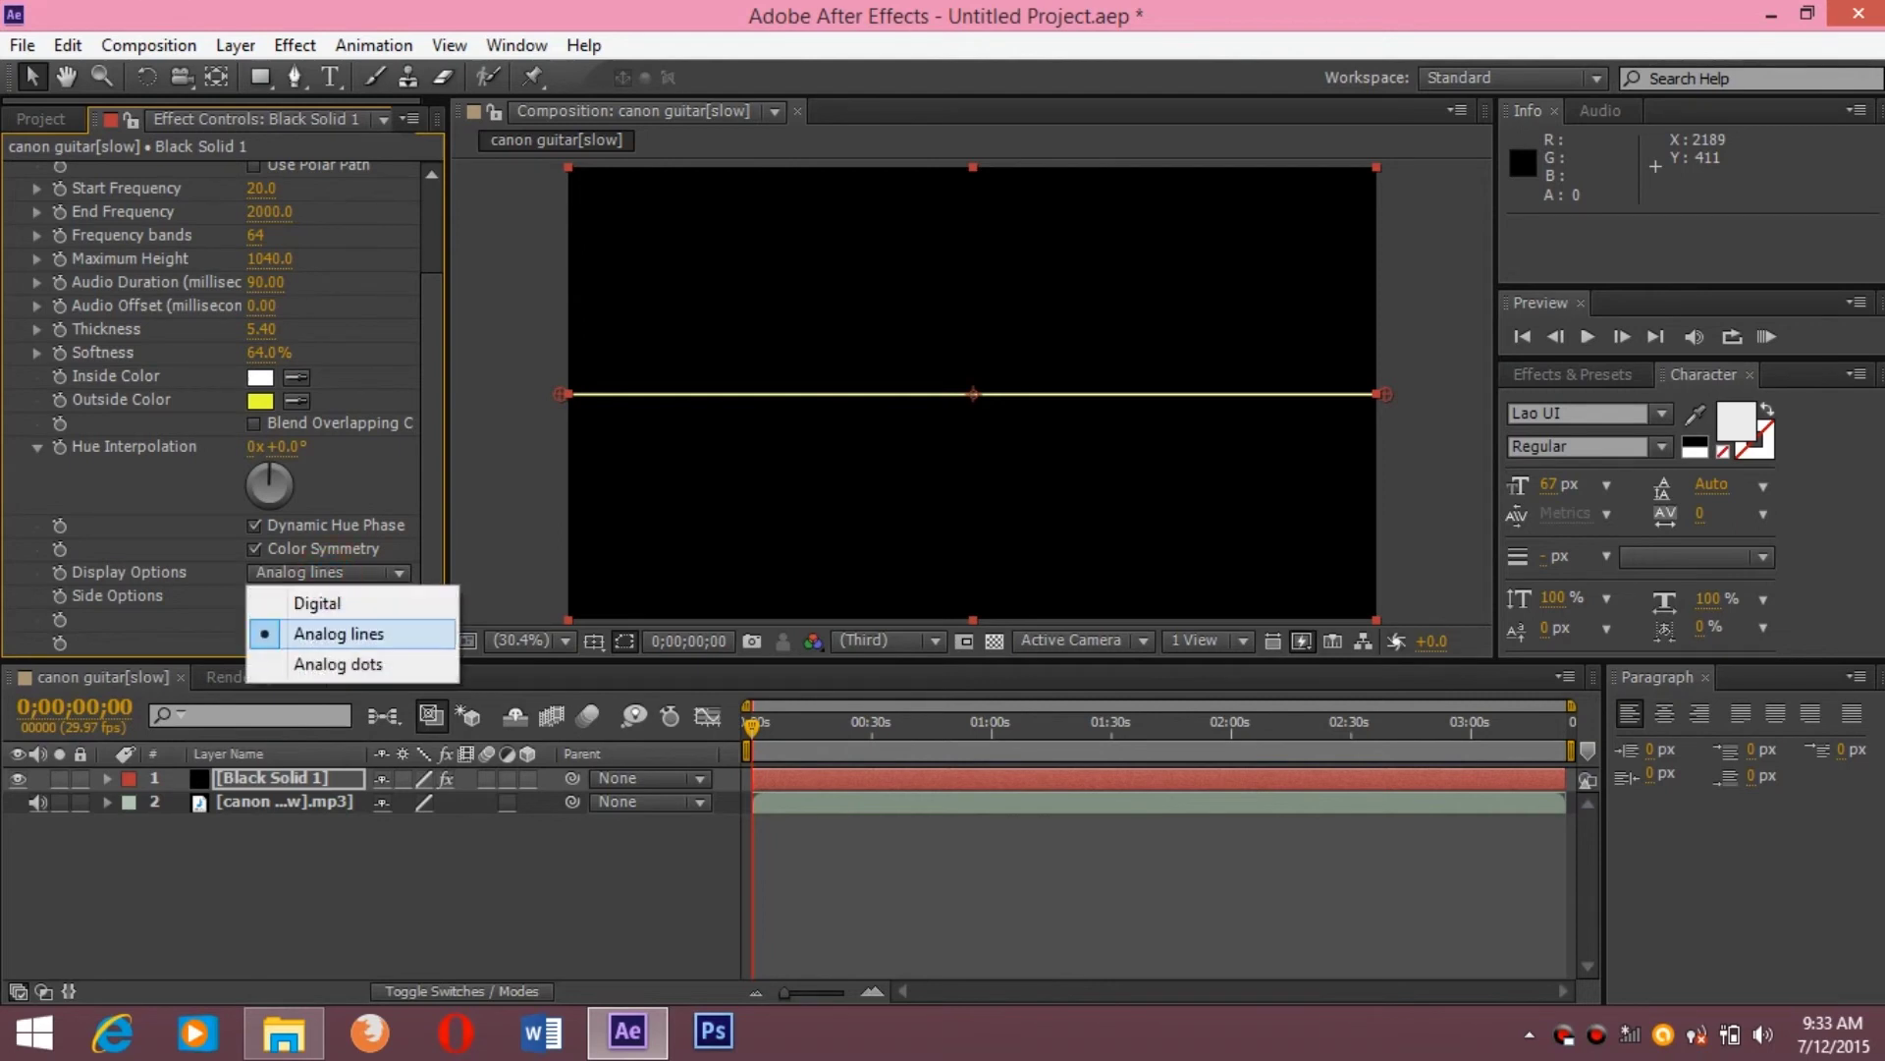
{"action": "left_click", "coordinate": [334, 660]}
{"action": "left_click", "coordinate": [327, 571]}
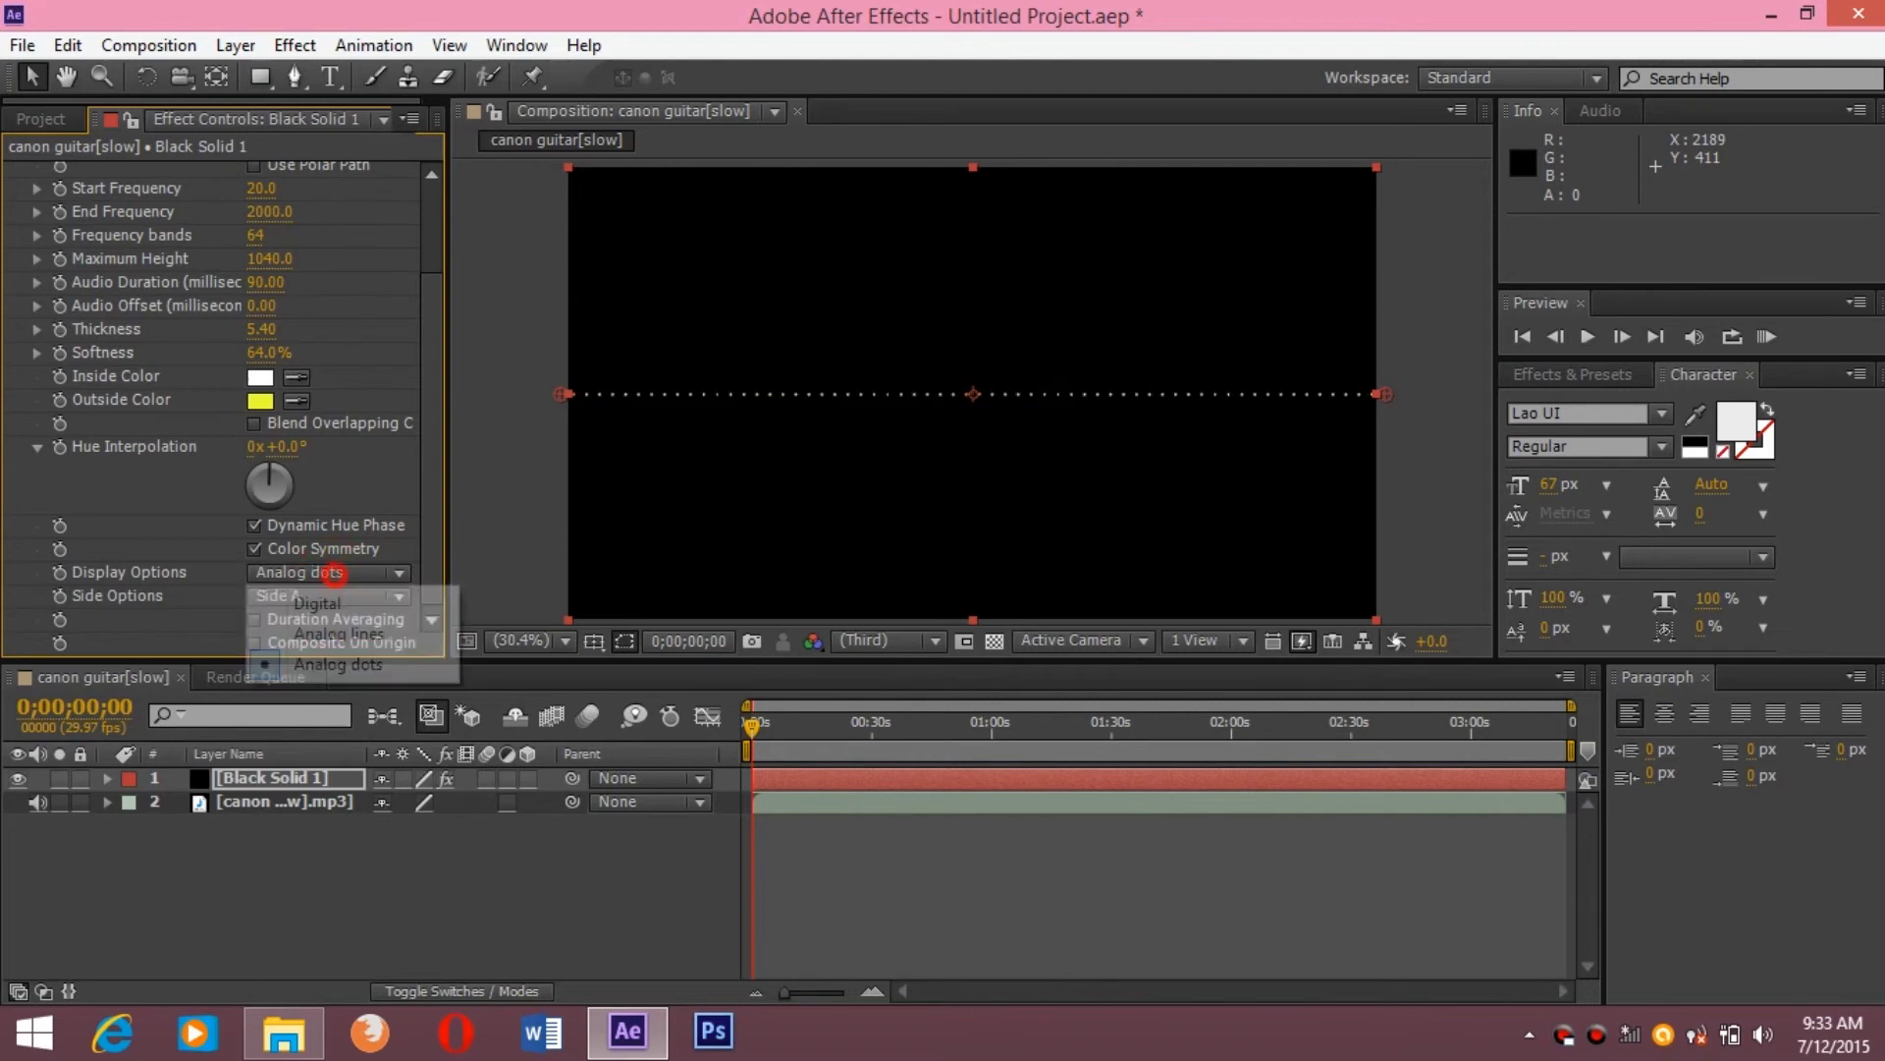
{"action": "left_click", "coordinate": [295, 635]}
{"action": "left_click", "coordinate": [1587, 336]}
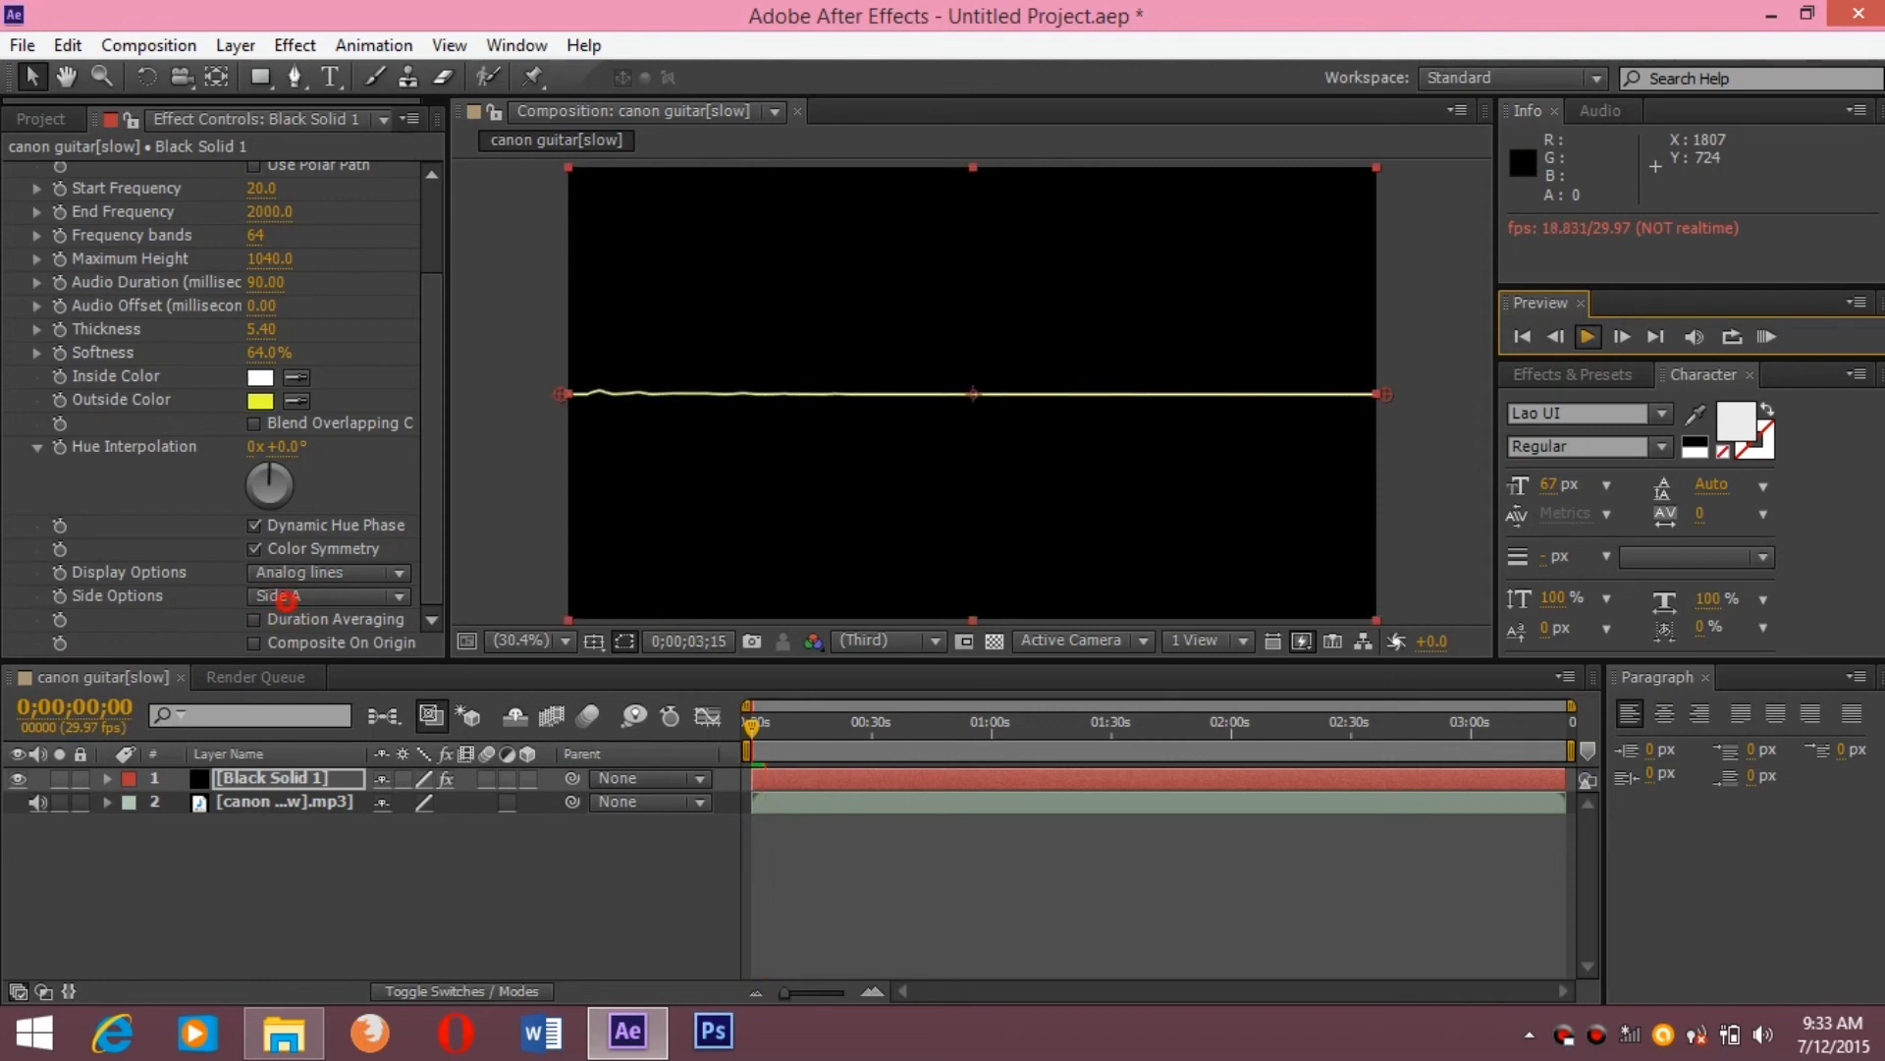
Set Side Options to Side A & B and play the preview to 0;00;05;25
{"action": "left_click", "coordinate": [284, 599]}
{"action": "left_click", "coordinate": [285, 688]}
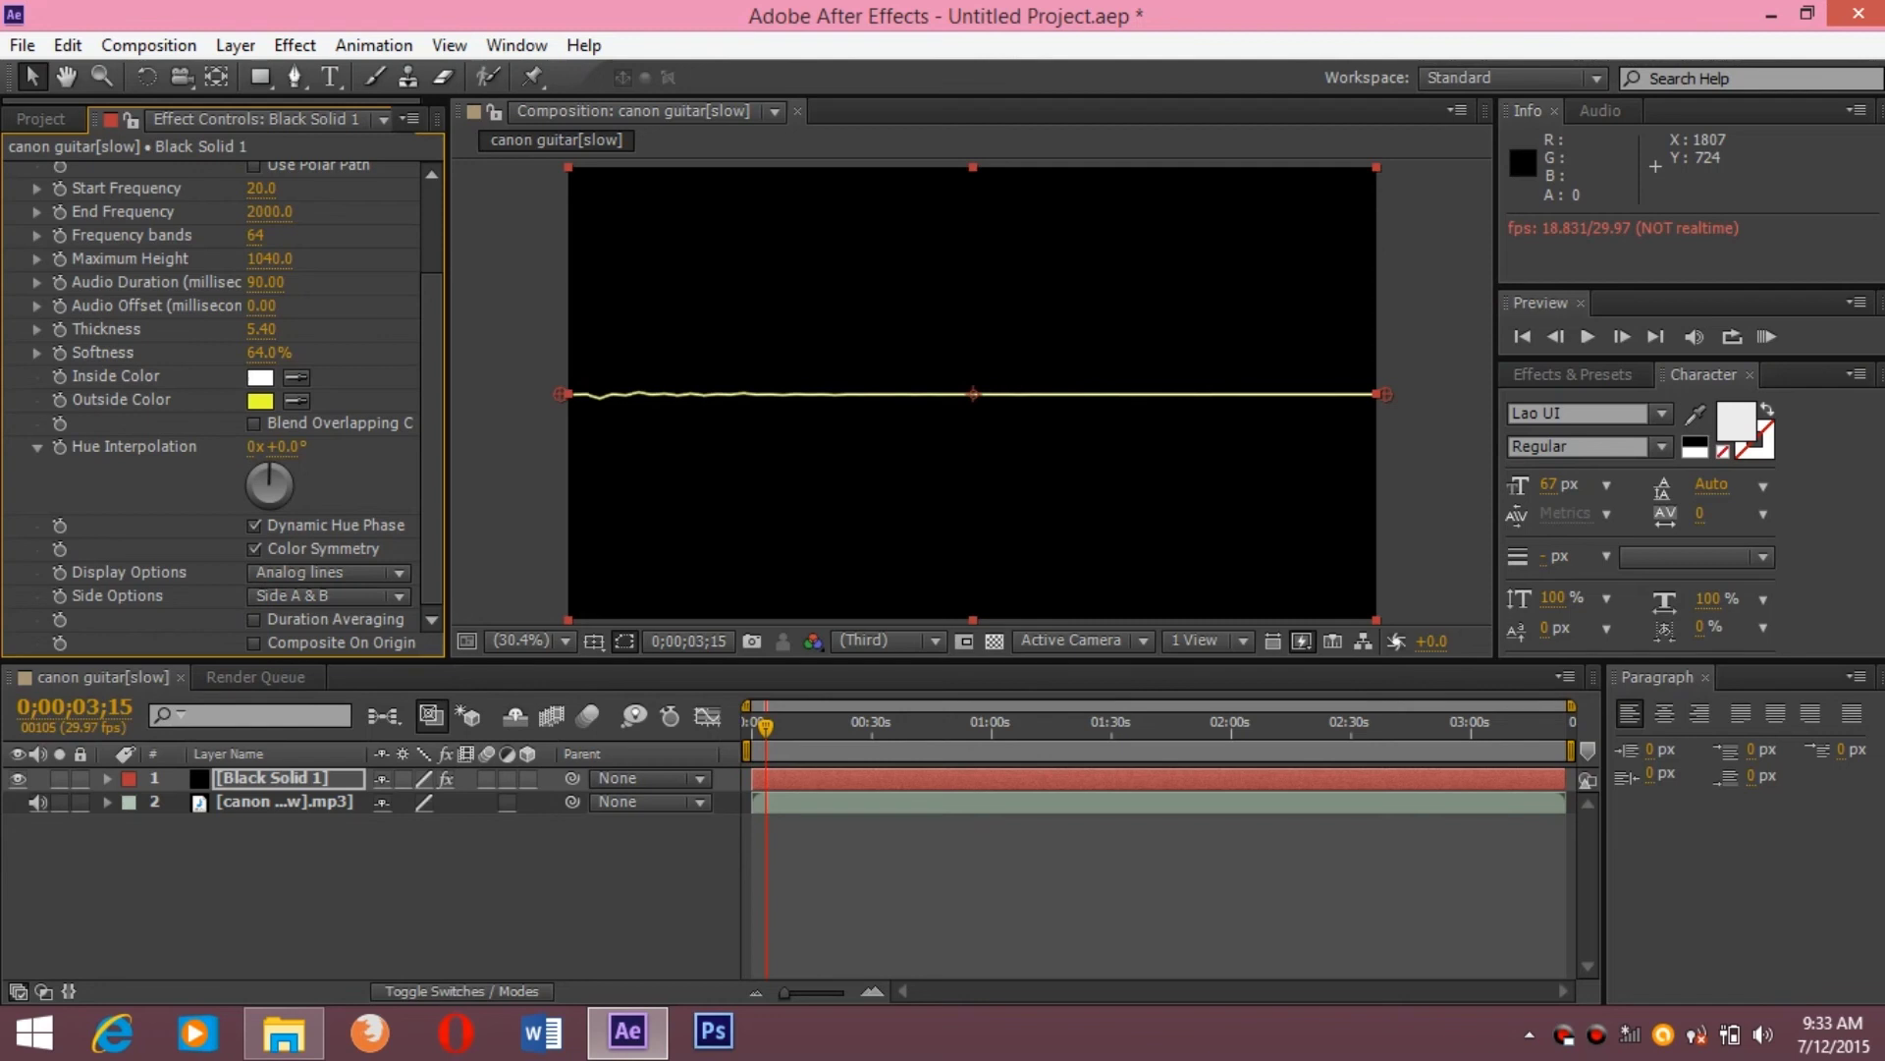
{"action": "left_click", "coordinate": [1586, 336]}
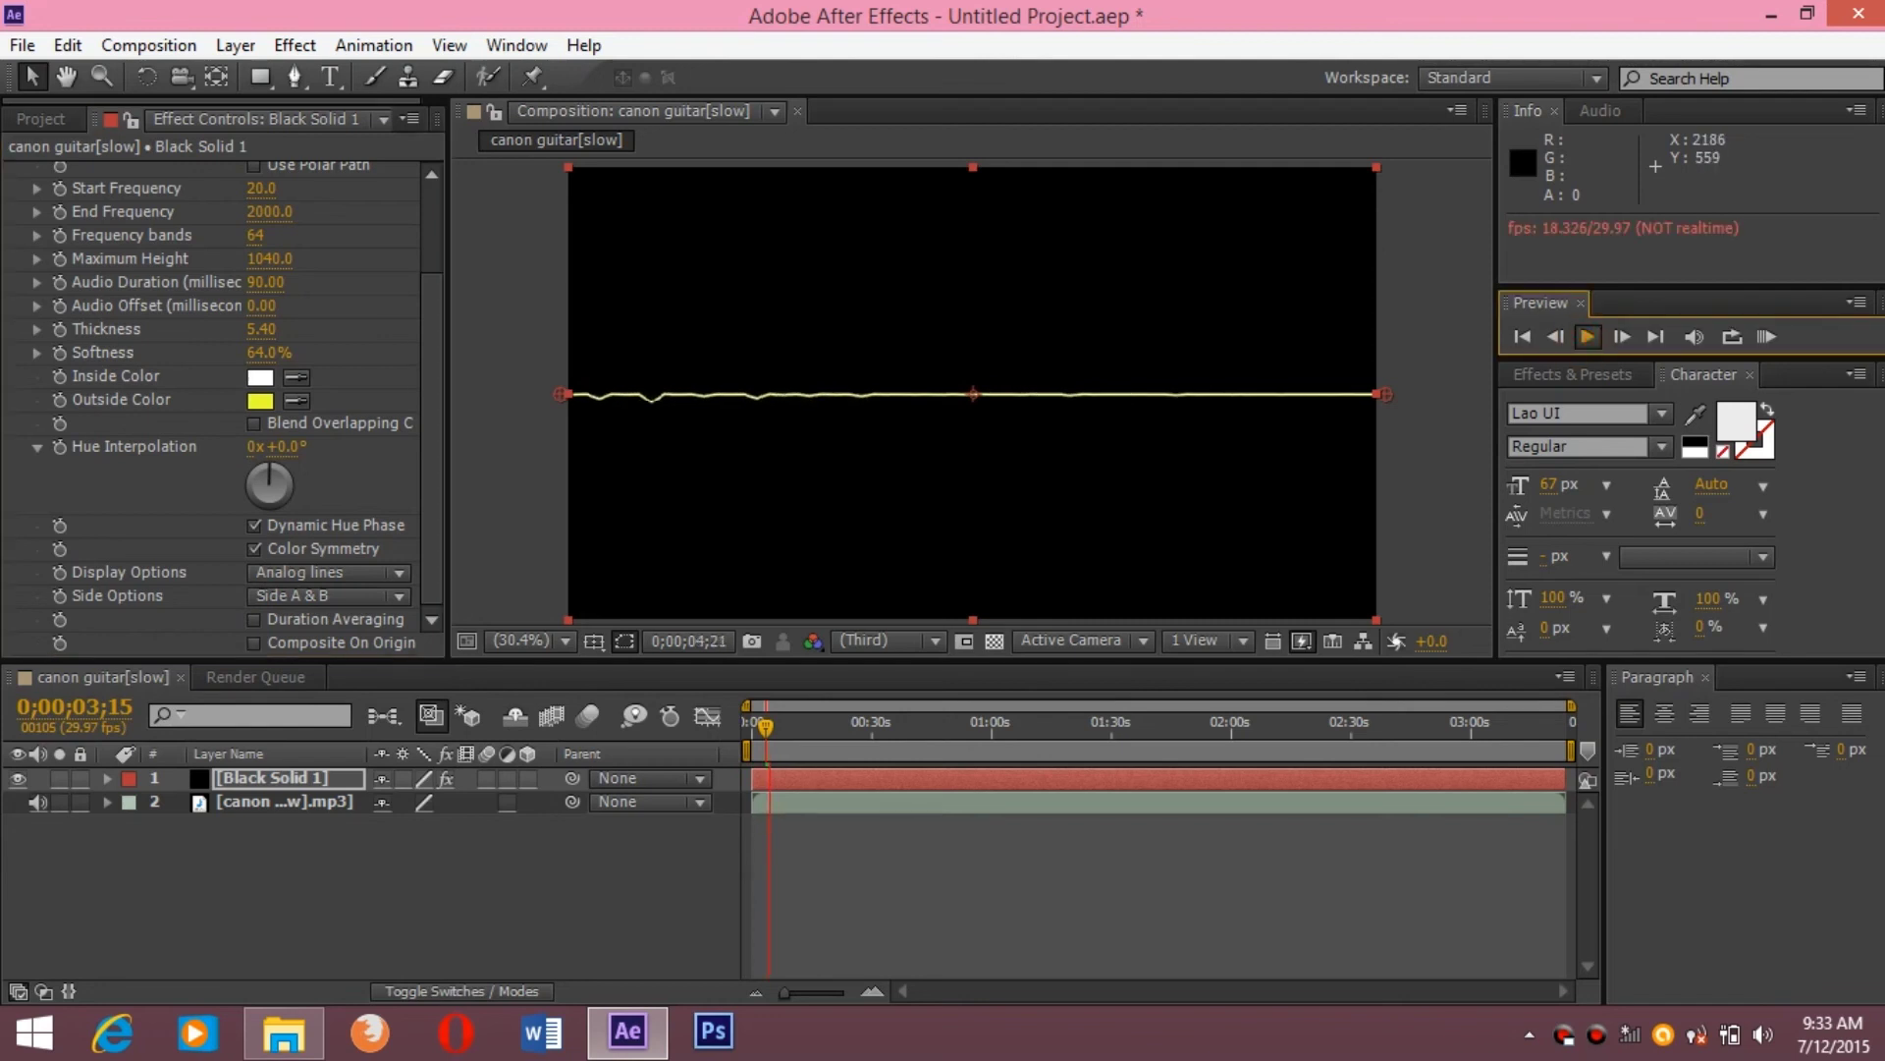
{"action": "left_click", "coordinate": [1586, 336]}
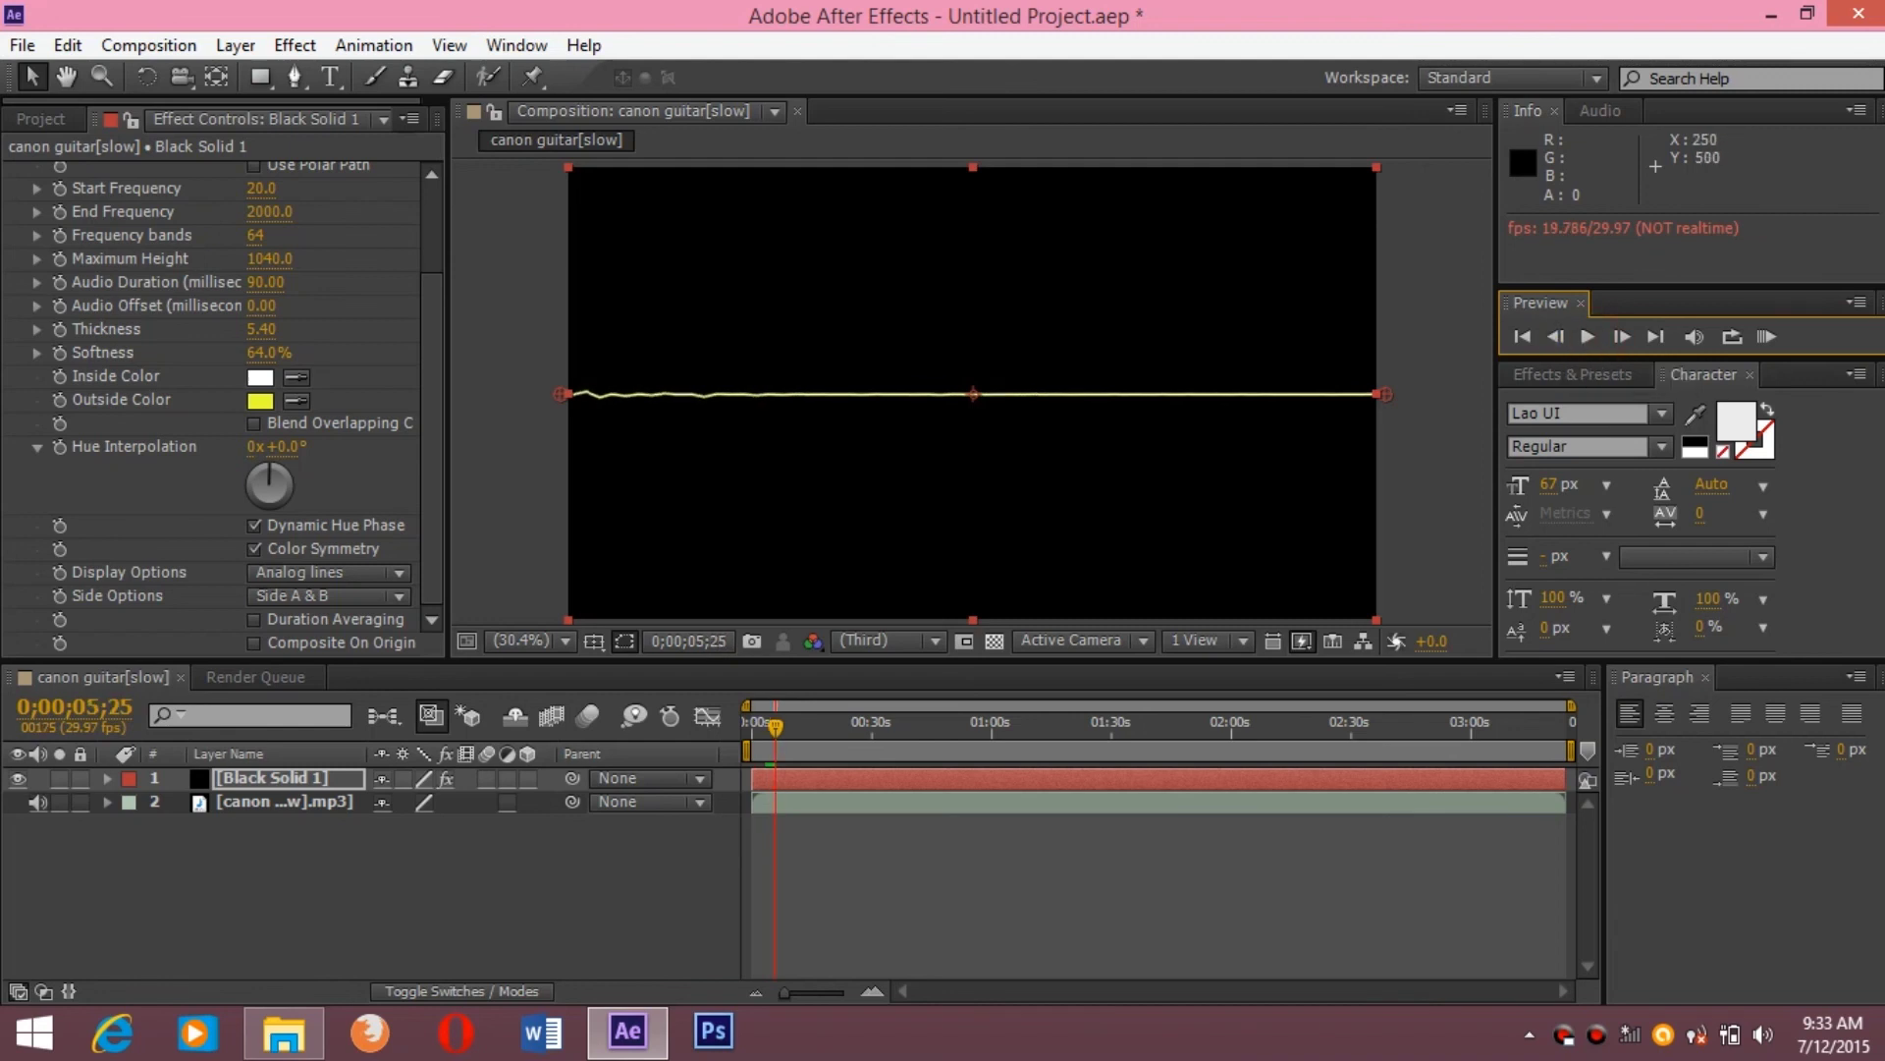